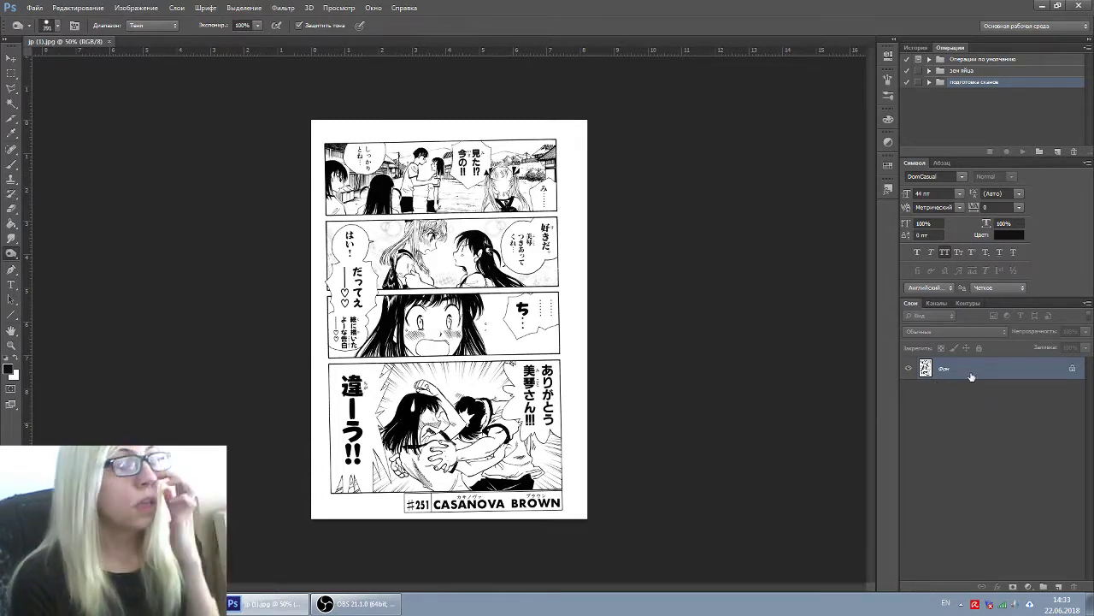
# Look over the English and Japanese page scans in the chapter's file folder.
pyautogui.click(290, 604)
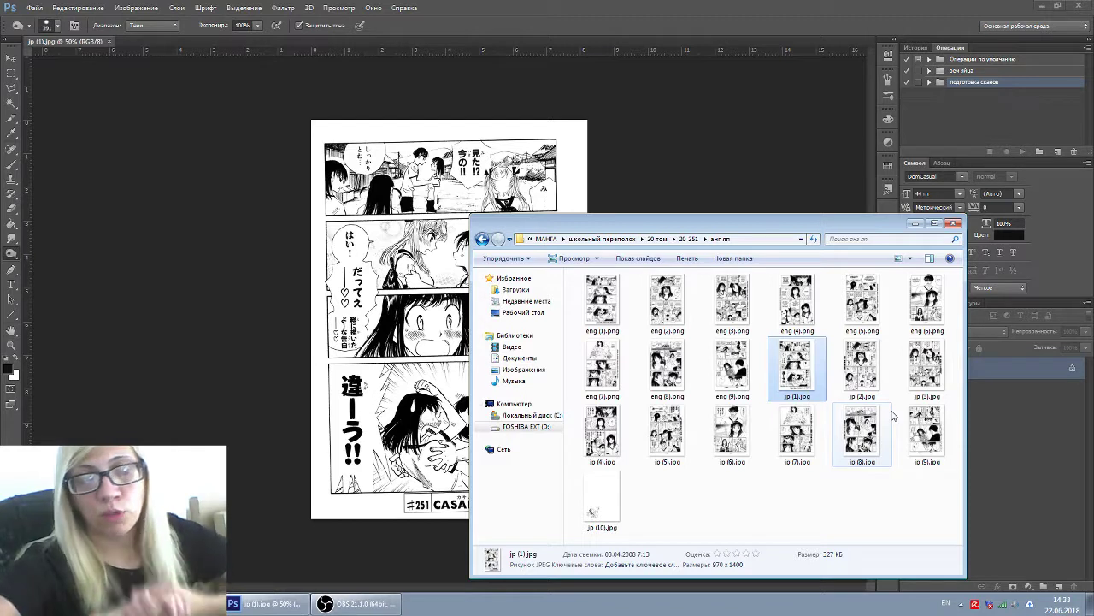
pyautogui.click(689, 8)
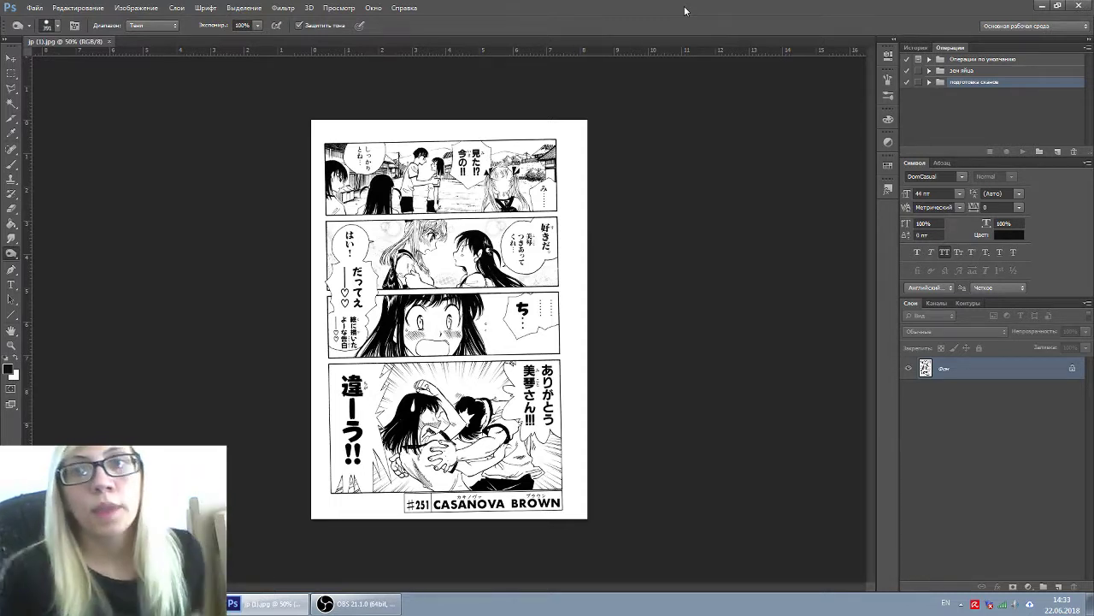
# Examine the document history, where the Actions list is enabled, and the existing action sets.
pyautogui.click(919, 47)
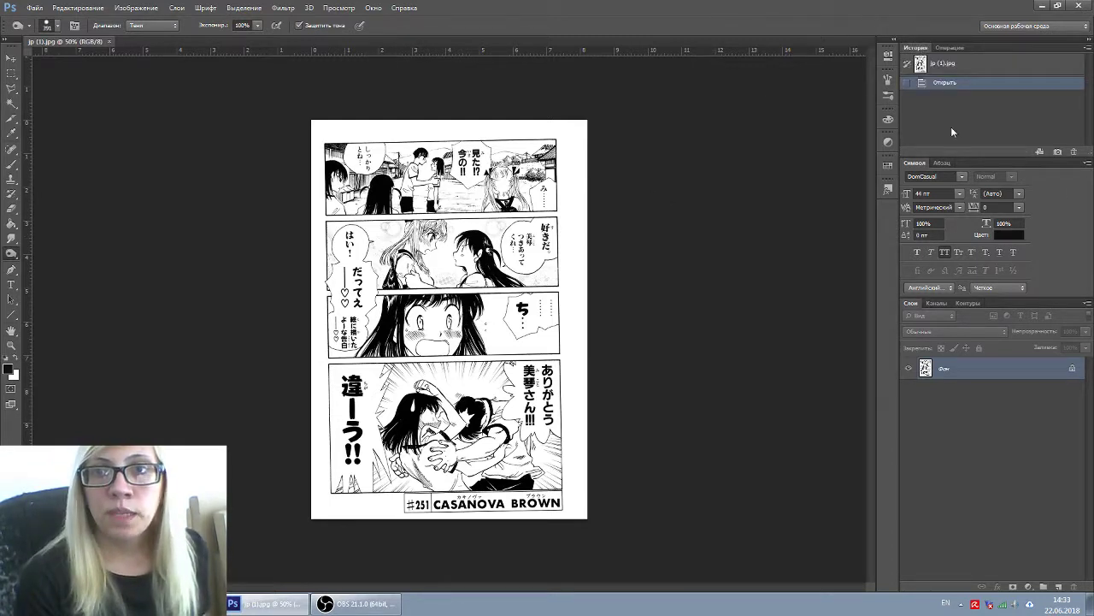
pyautogui.click(955, 48)
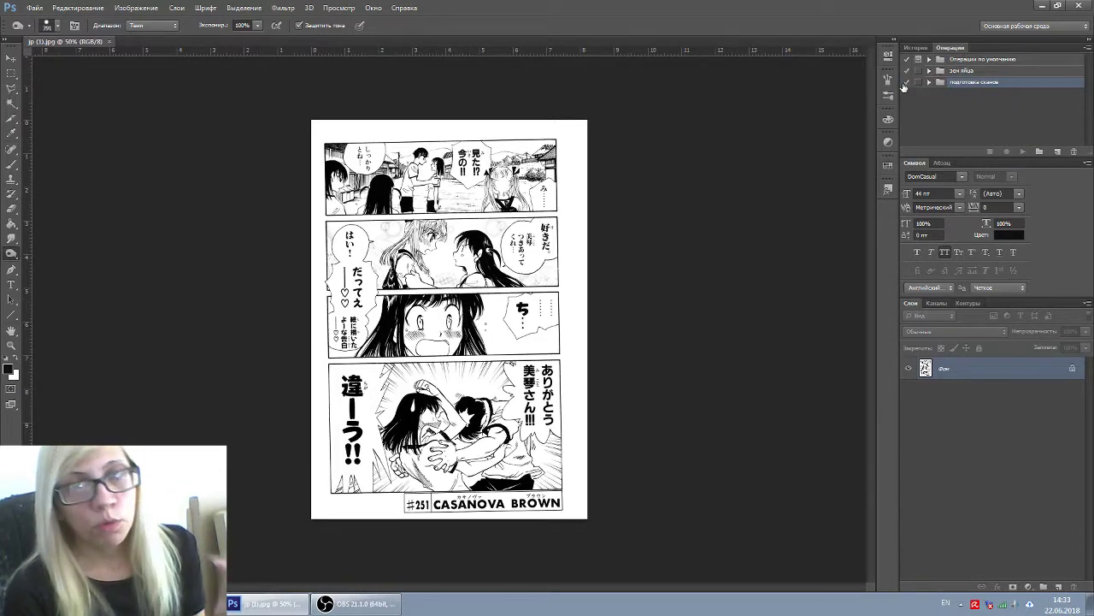
pyautogui.click(350, 10)
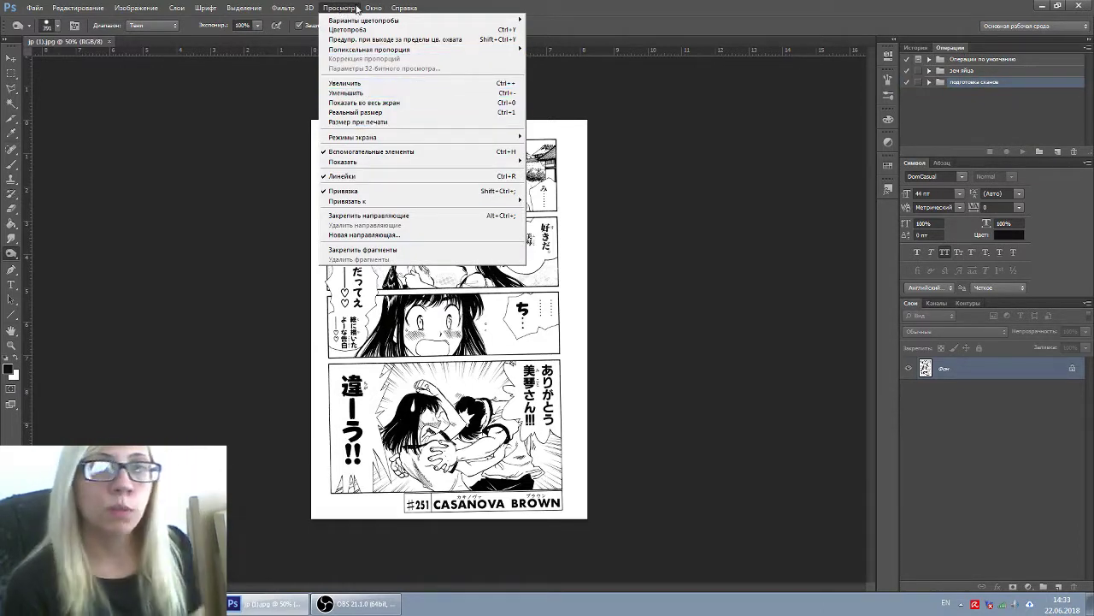
pyautogui.moveTo(381, 9)
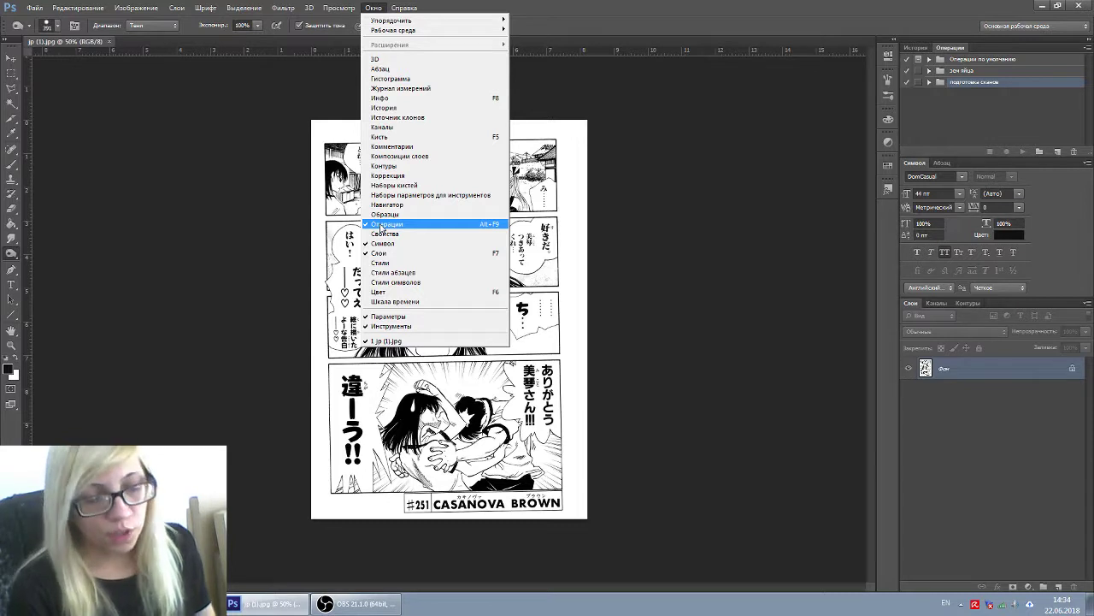
pyautogui.click(976, 89)
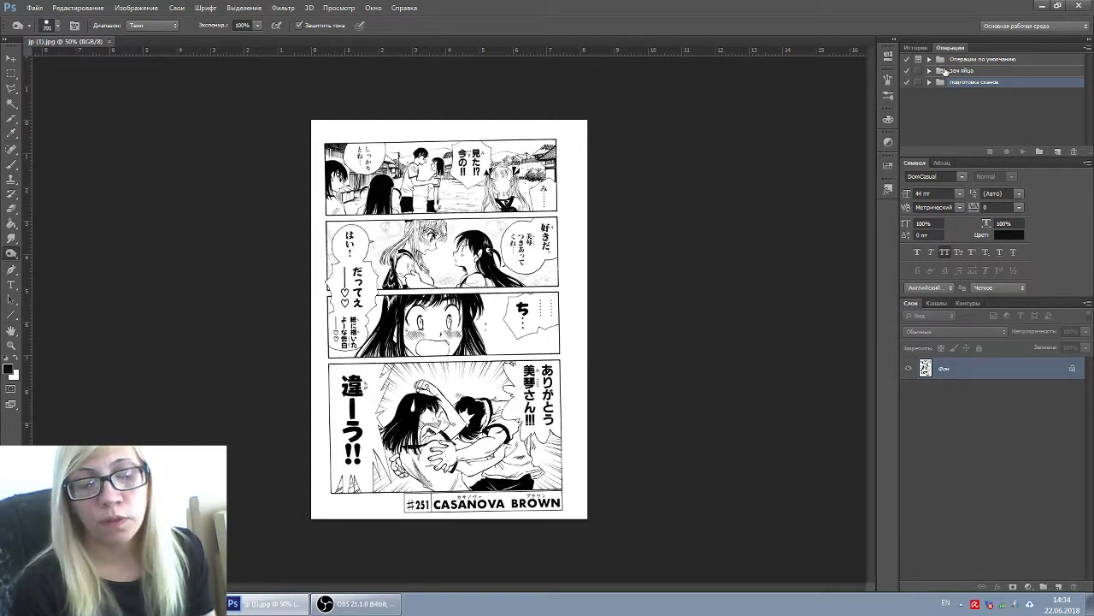
pyautogui.click(944, 60)
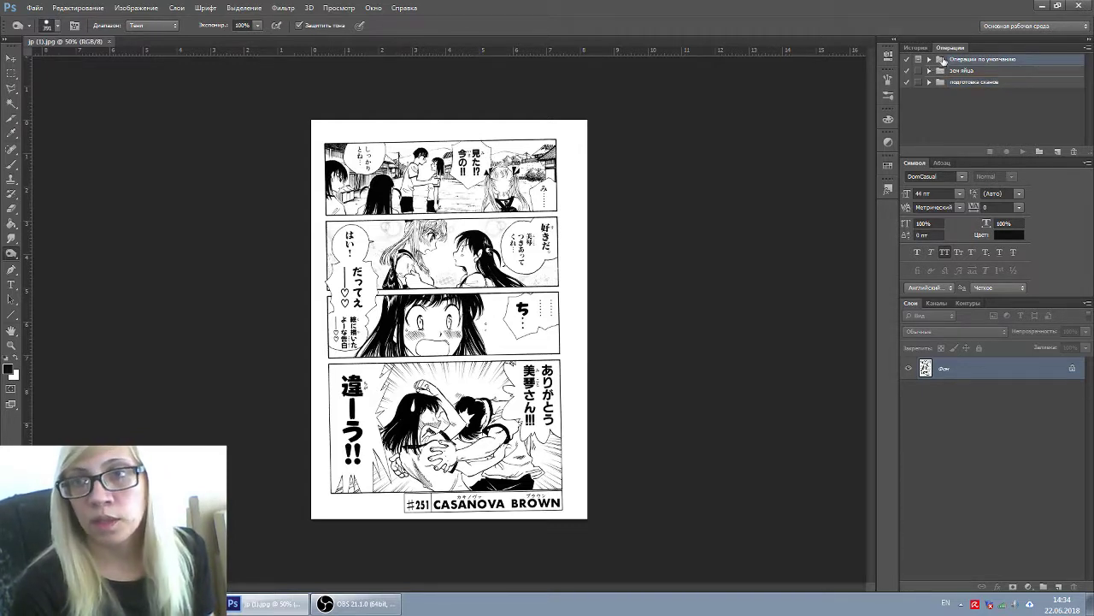
pyautogui.click(929, 59)
pyautogui.click(929, 60)
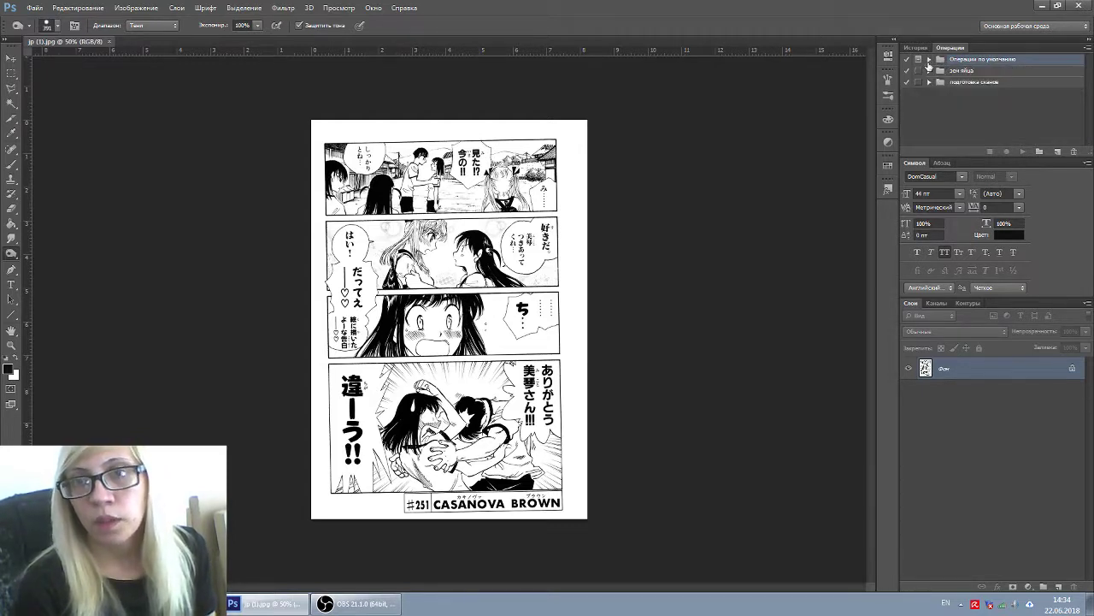
pyautogui.click(965, 82)
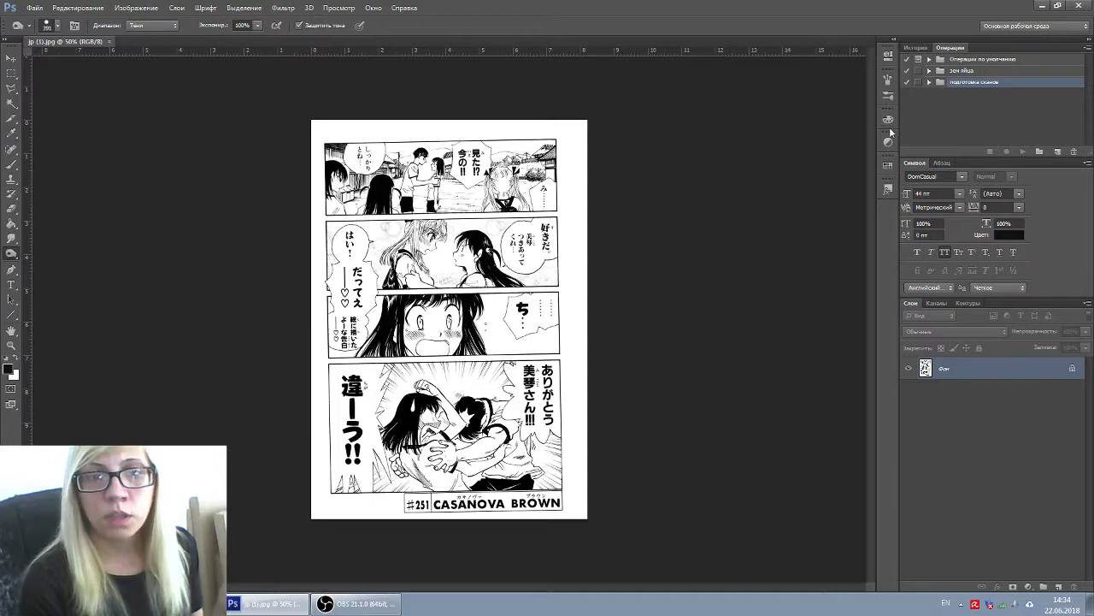
# Create a new action set and name it школПер.
pyautogui.click(1040, 152)
pyautogui.write('rjkmnysq gthtglkj')
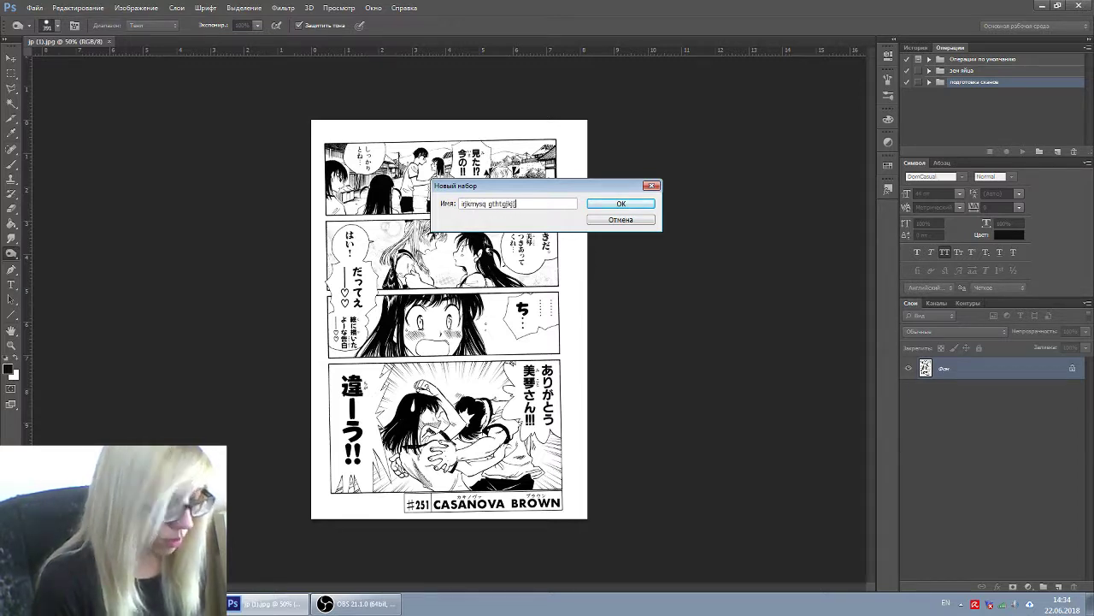
pyautogui.press('Return')
pyautogui.doubleClick(975, 93)
pyautogui.hotkey('alt', 'shift')
pyautogui.write('школПер')
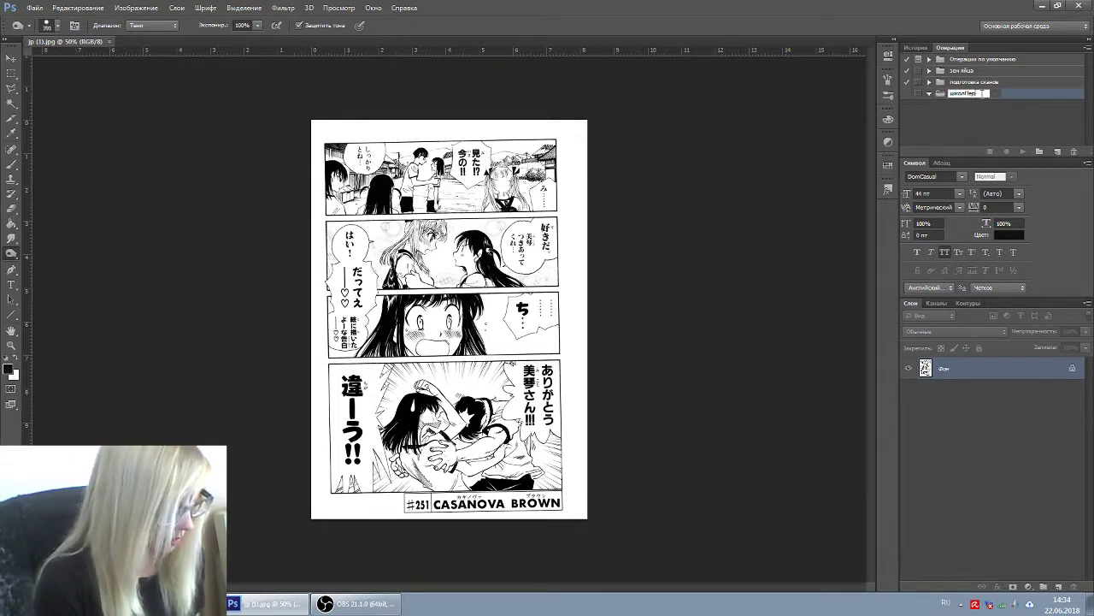
pyautogui.press('Return')
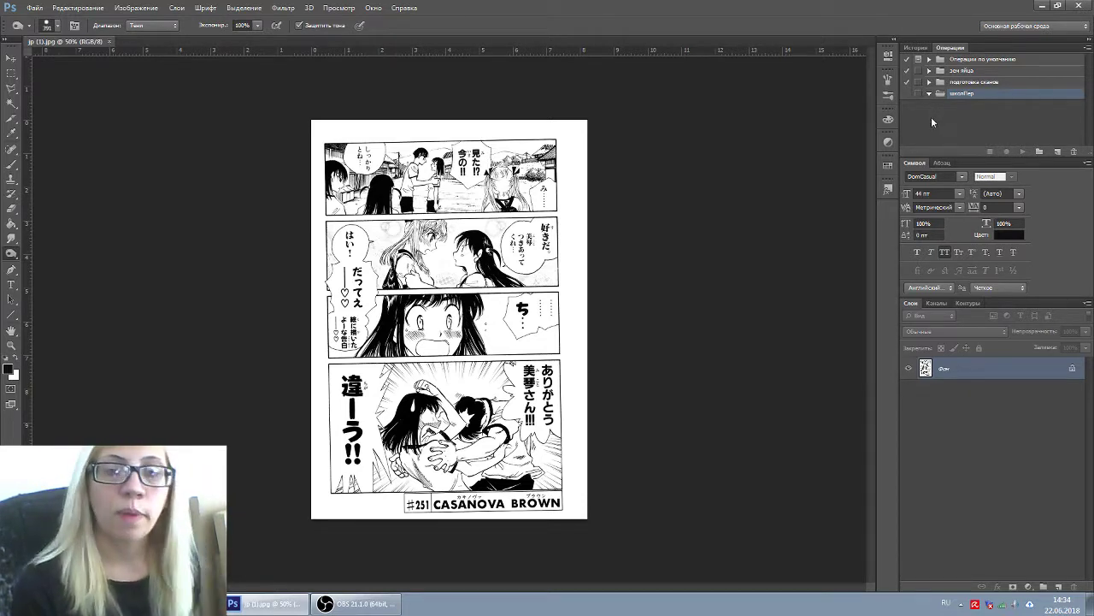
# Start recording a new action named "первичная обработка" in the школПер set.
pyautogui.click(1058, 154)
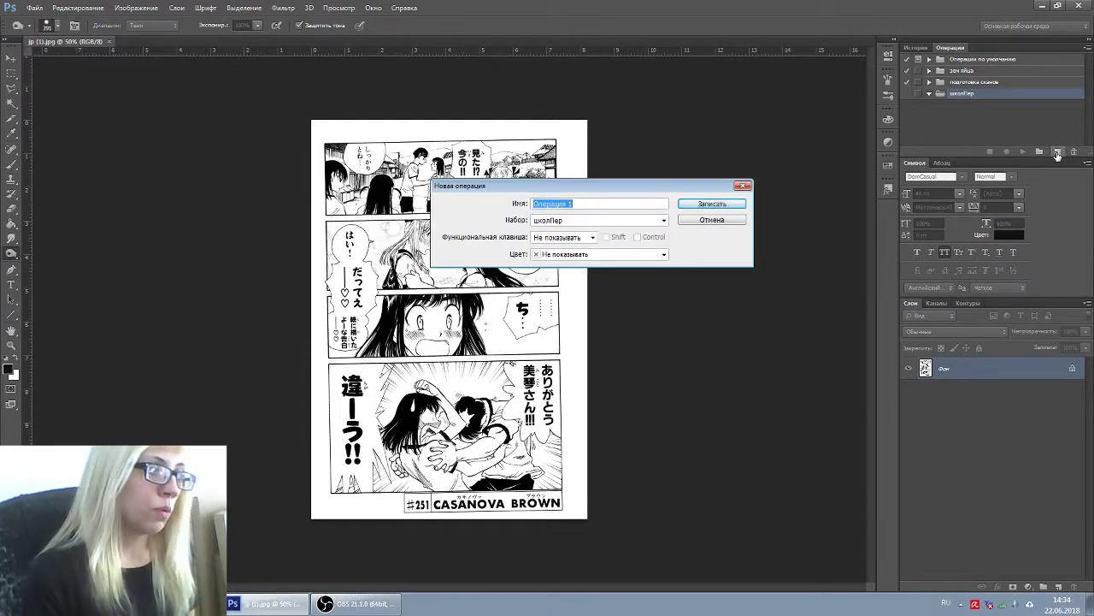
pyautogui.write('перви')
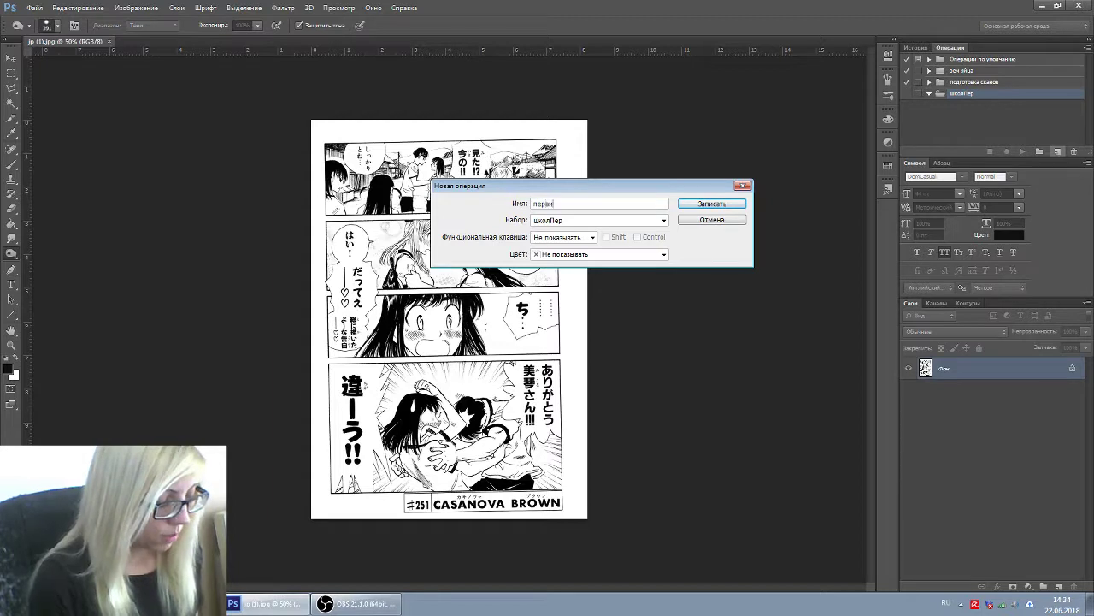
pyautogui.write('чная обработка')
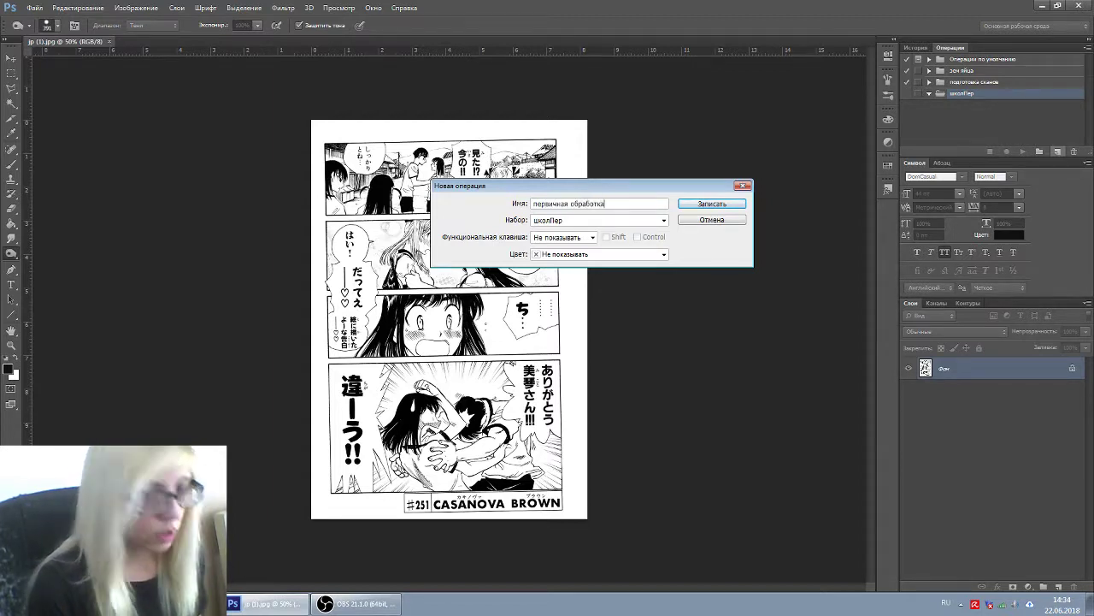
pyautogui.press('Return')
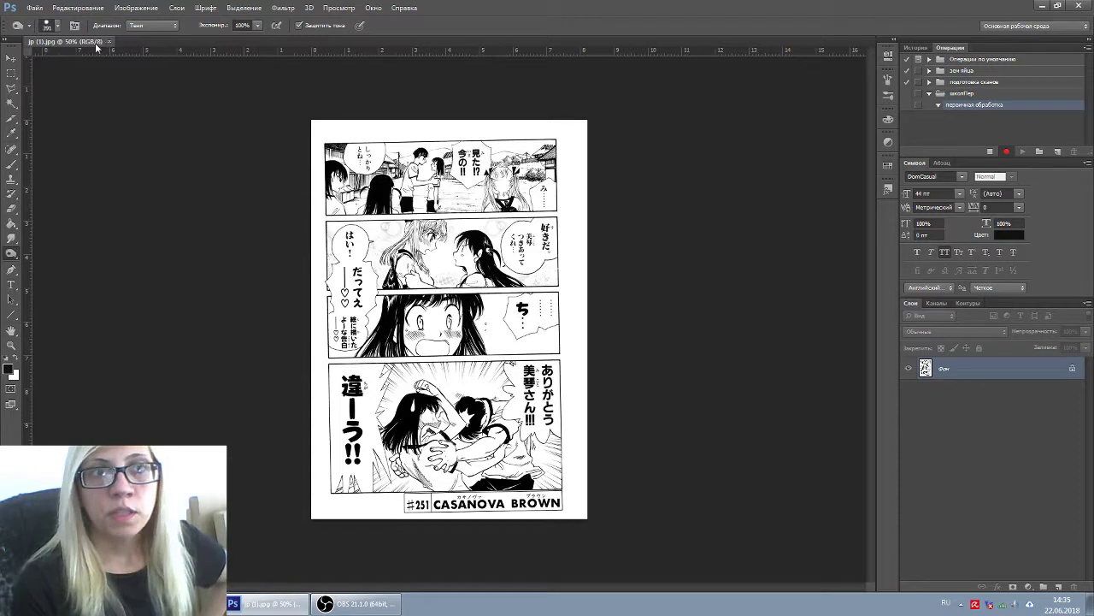
# Convert the page image from RGB to grayscale mode and discard the colour information.
pyautogui.click(136, 12)
pyautogui.moveTo(205, 23)
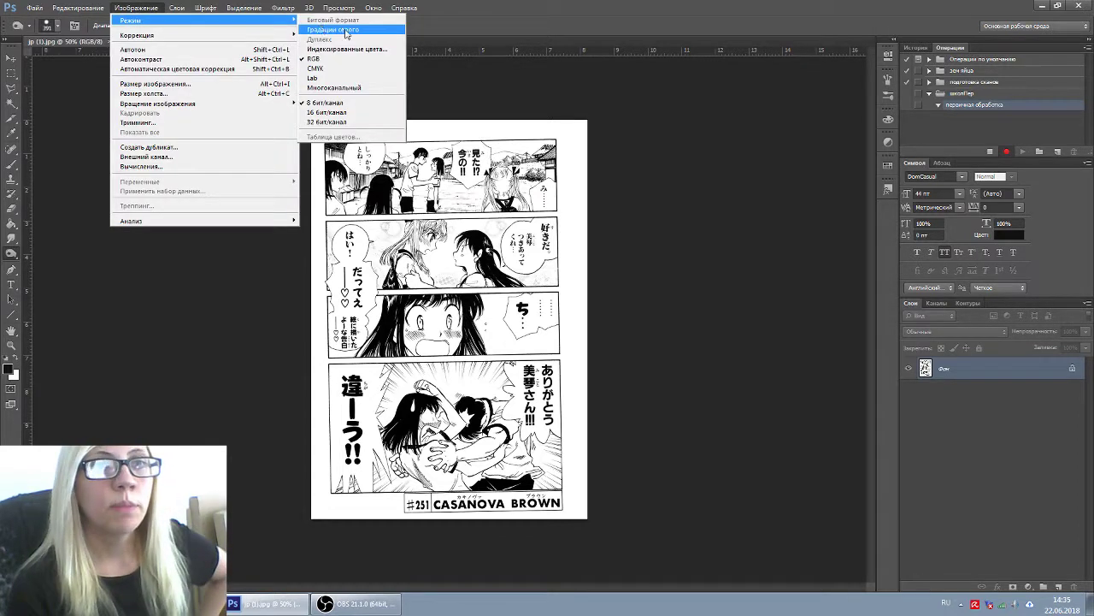
pyautogui.click(347, 31)
pyautogui.click(511, 233)
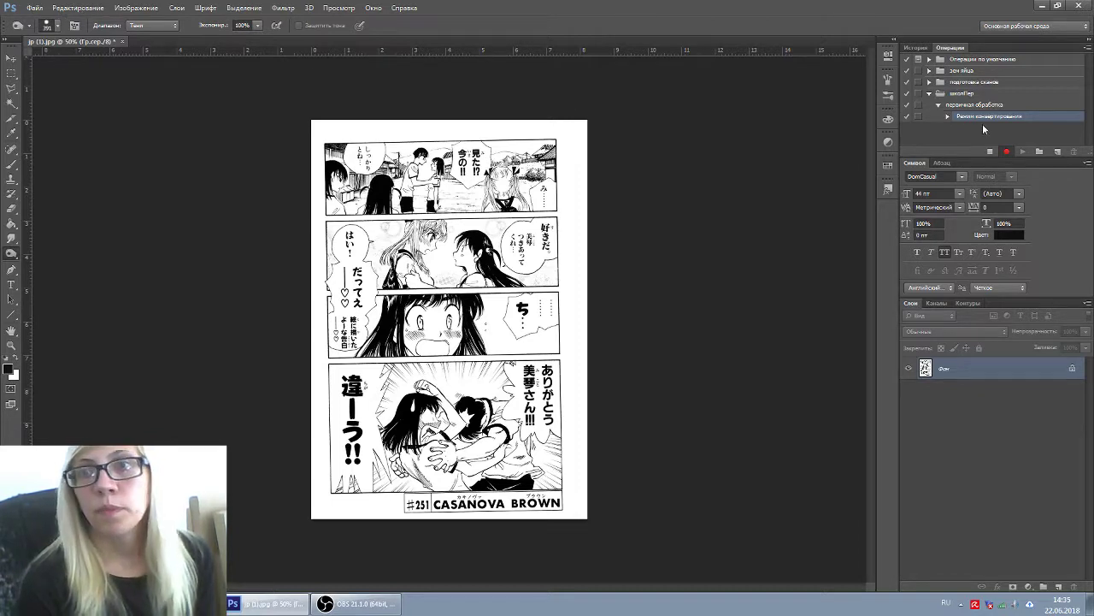
# Duplicate the background layer and name the copy jp.
pyautogui.rightClick(956, 371)
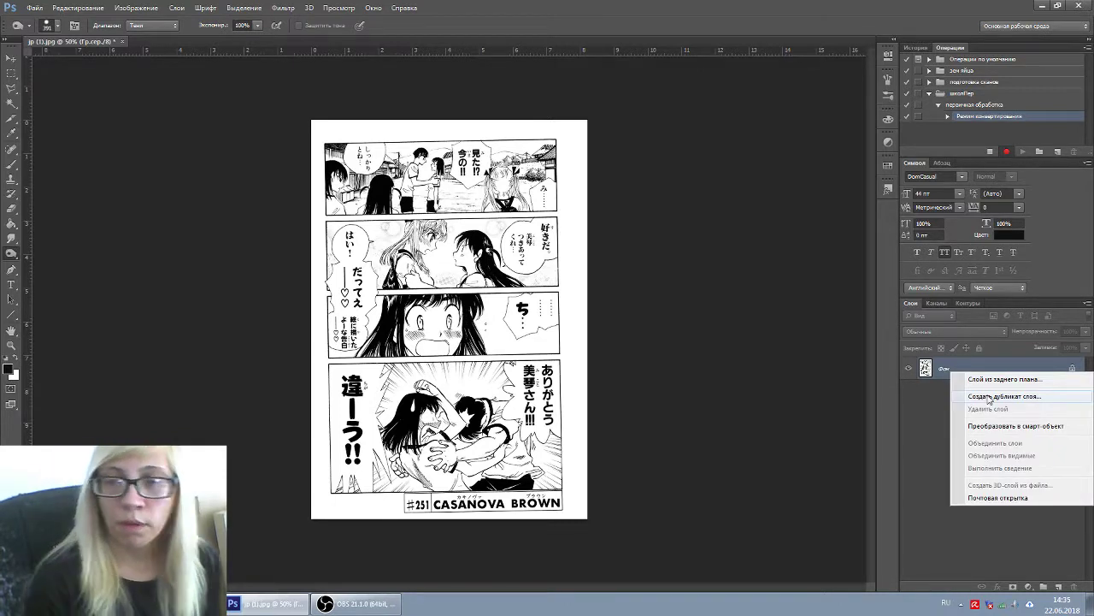
pyautogui.click(989, 397)
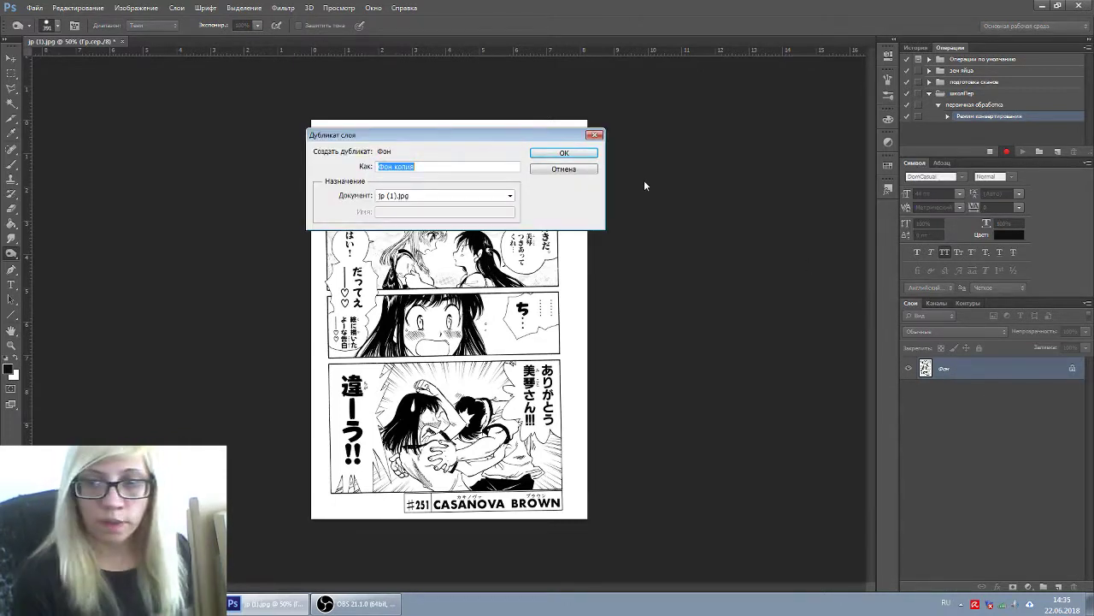
pyautogui.hotkey('alt', 'shift')
pyautogui.write('jp')
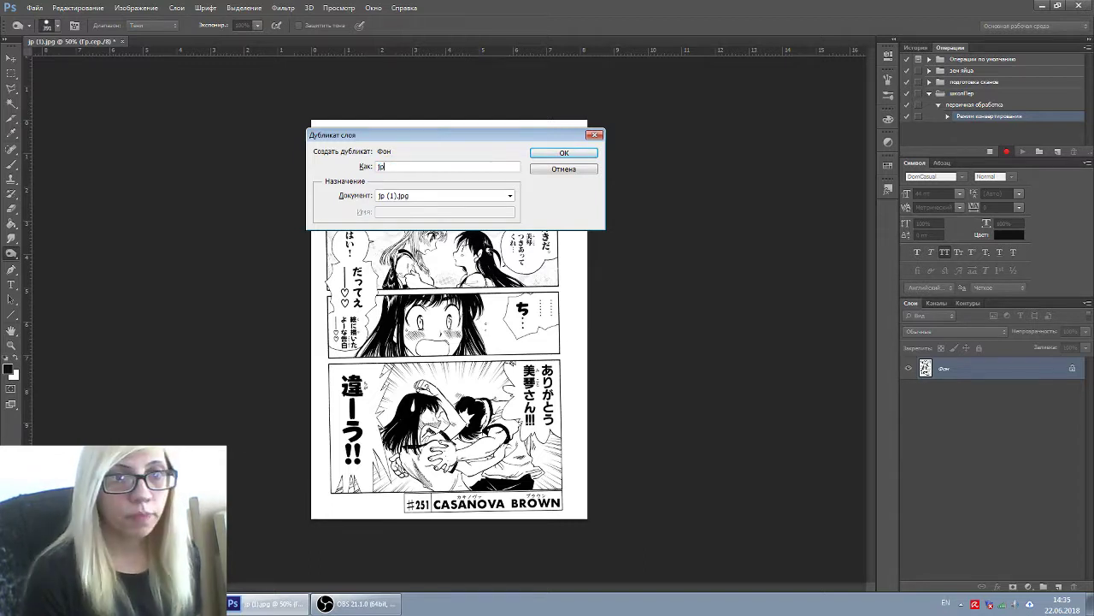
pyautogui.press('Return')
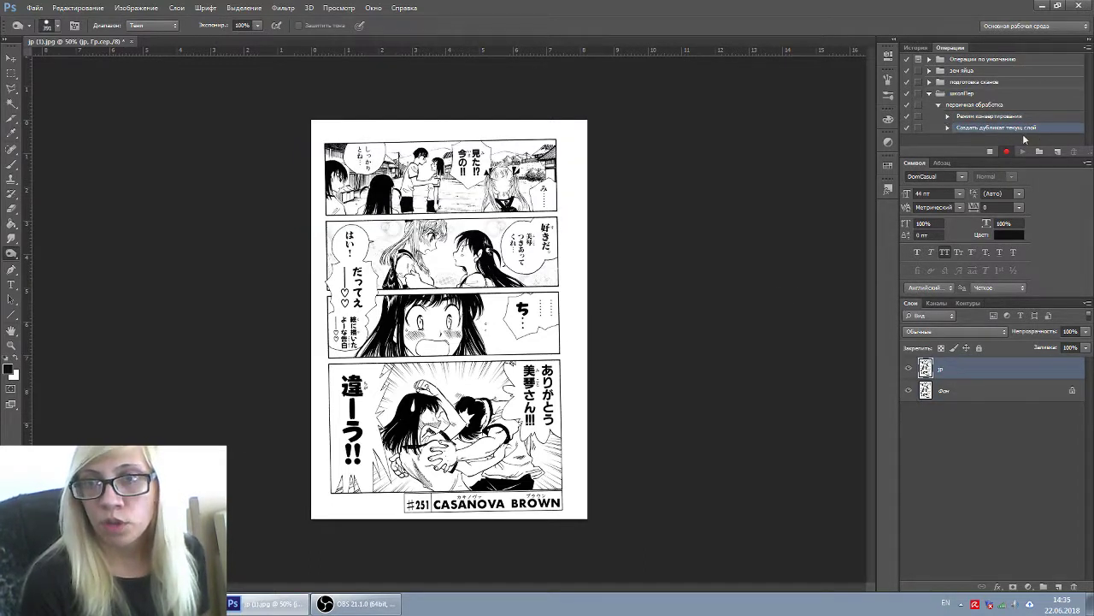
# Hide the jp layer and make the background layer Фон the active one.
pyautogui.click(910, 371)
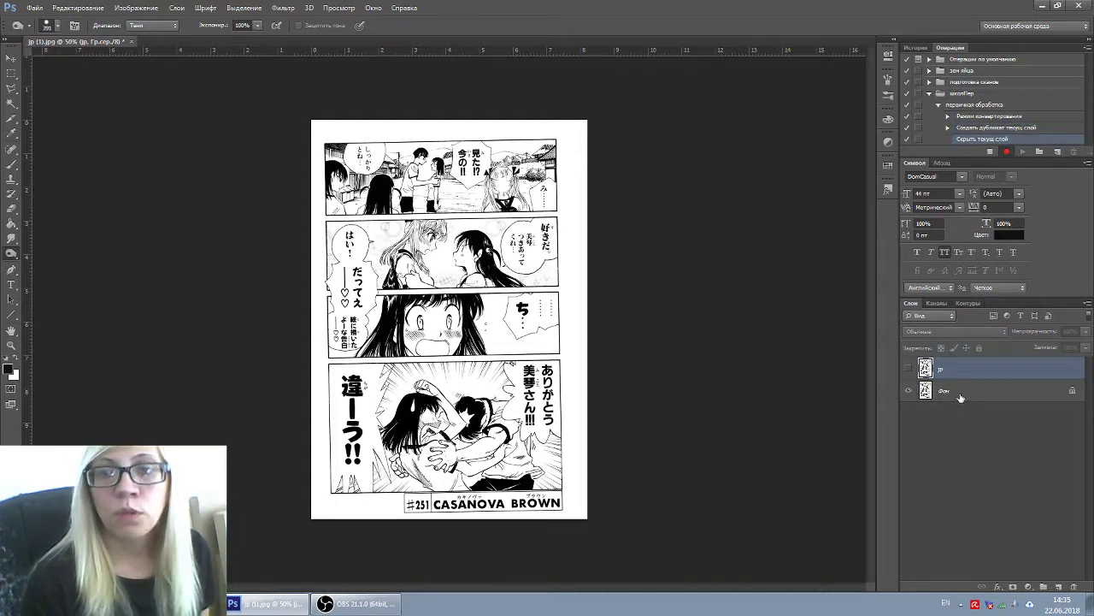
pyautogui.click(960, 396)
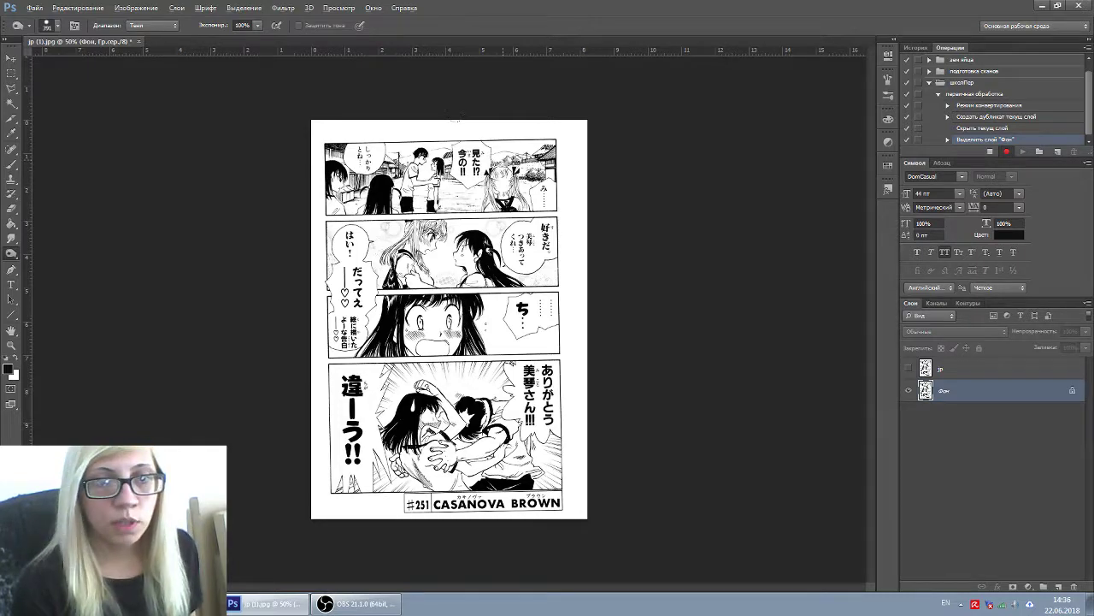
# Select the white areas of the page with Color Range, sampling the white margin at a fuzziness of 30.
pyautogui.scroll(5, 494, 179)
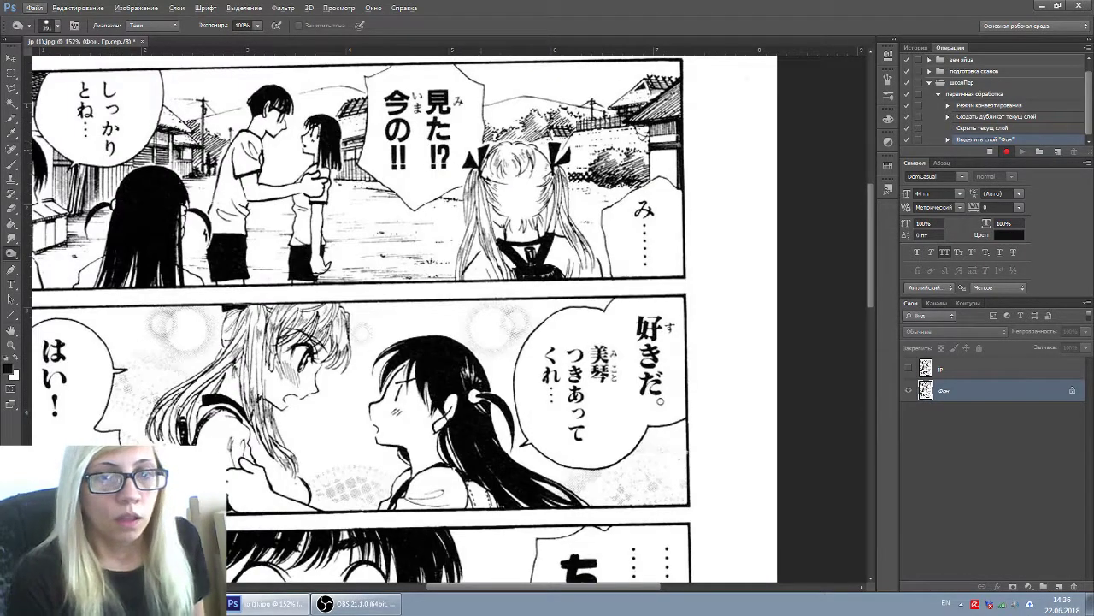
pyautogui.scroll(-1, 449, 319)
pyautogui.scroll(-5, 449, 319)
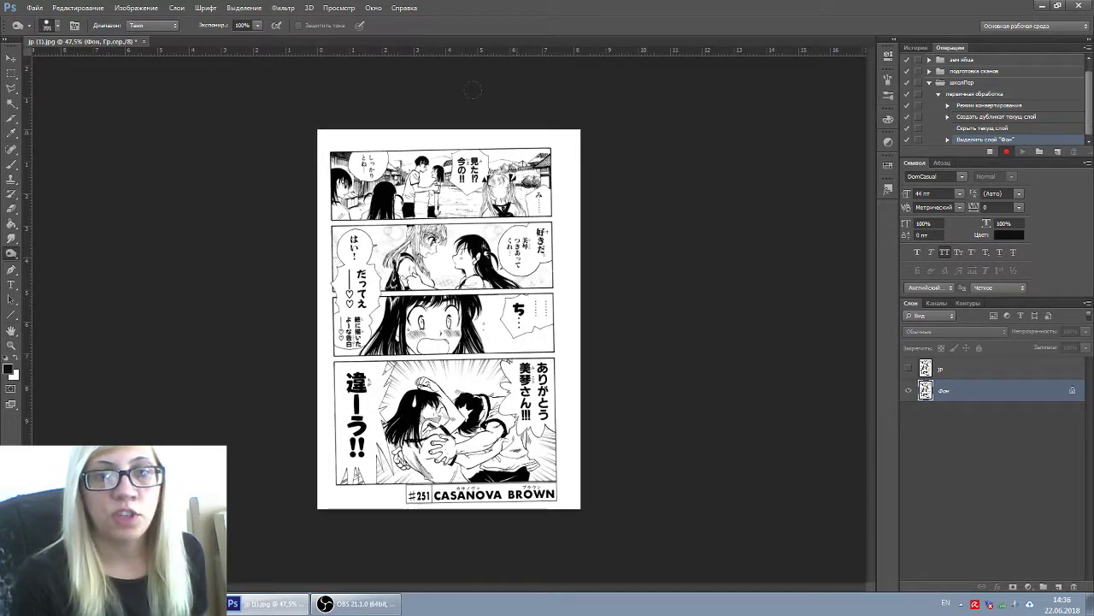
pyautogui.click(244, 8)
pyautogui.click(274, 99)
pyautogui.click(490, 140)
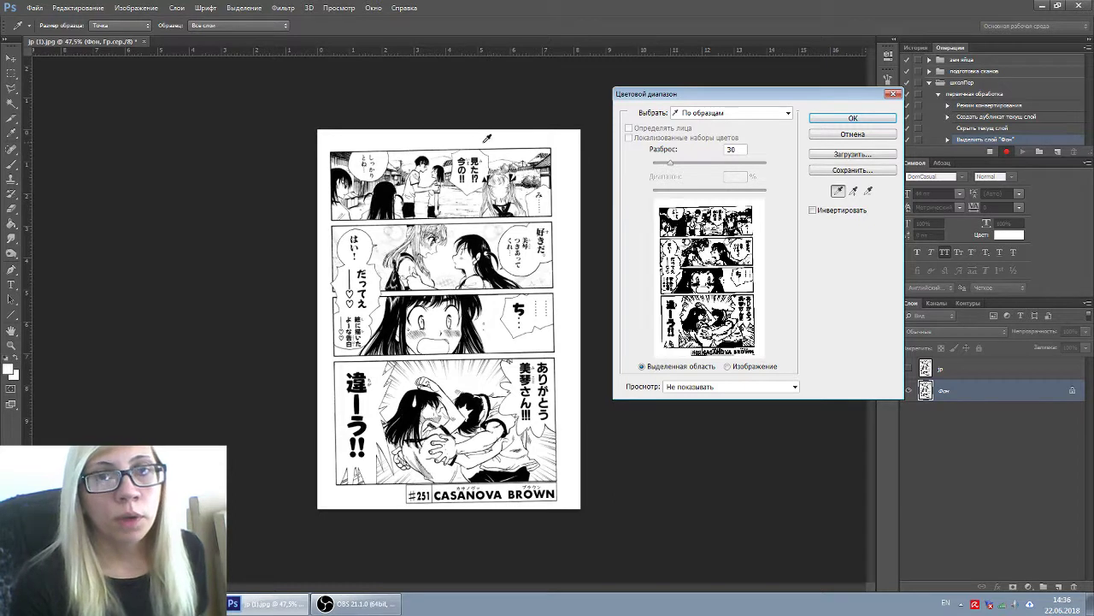
pyautogui.doubleClick(733, 149)
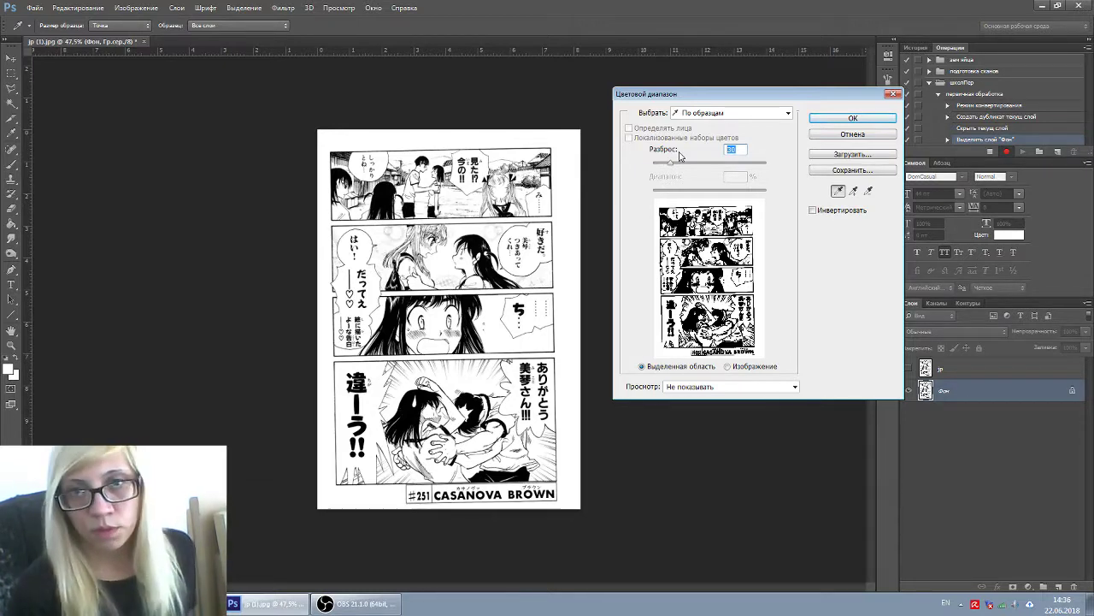
pyautogui.click(852, 117)
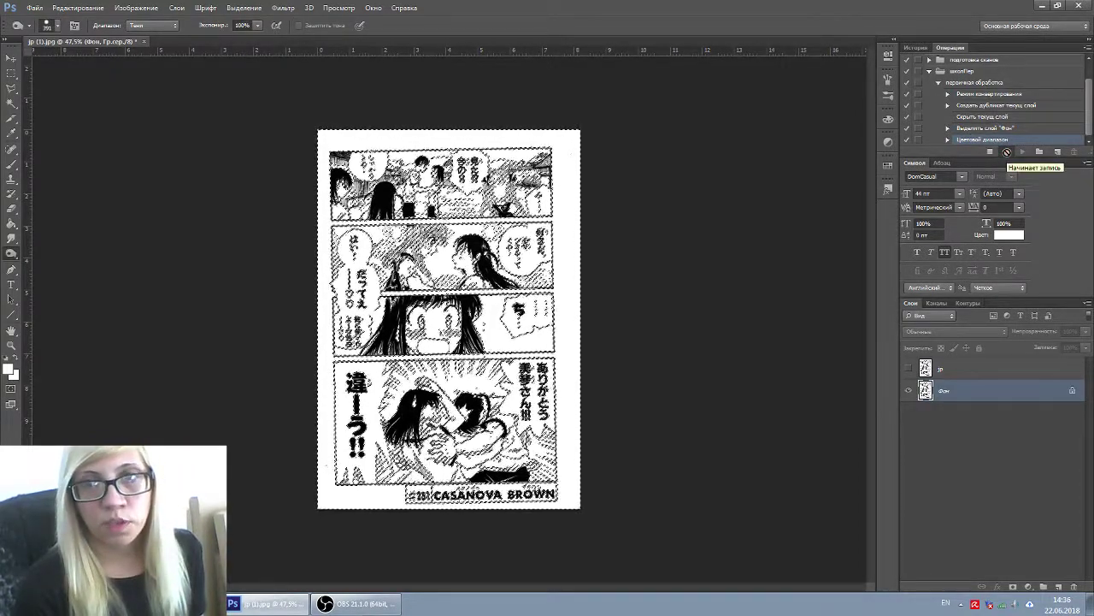
pyautogui.click(1006, 152)
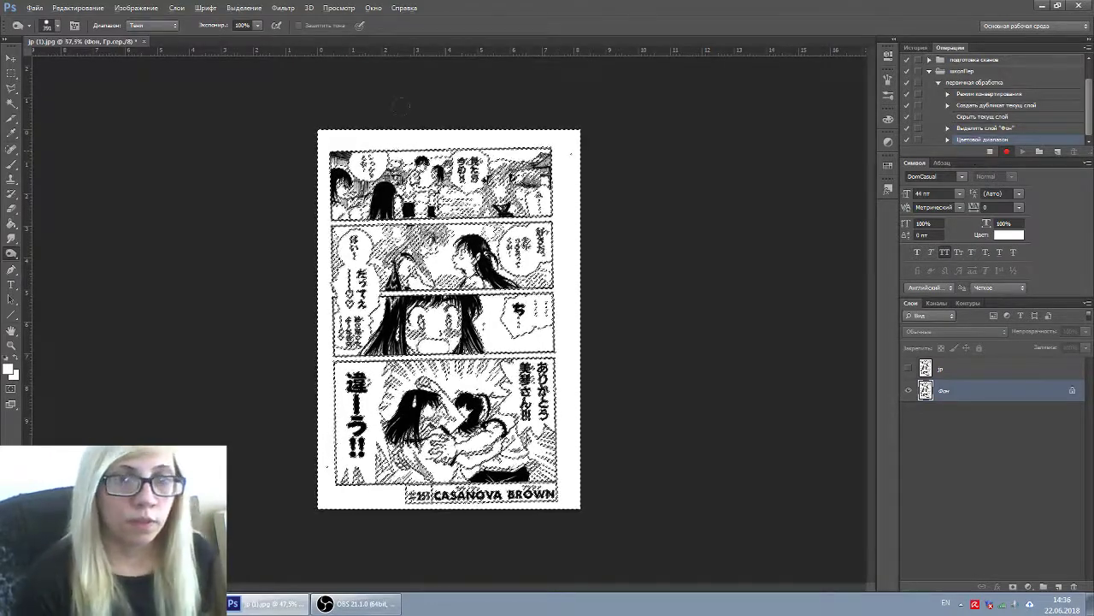
# Brighten the selected white areas with Levels, setting the white input level to 187.
pyautogui.scroll(3, 700, 221)
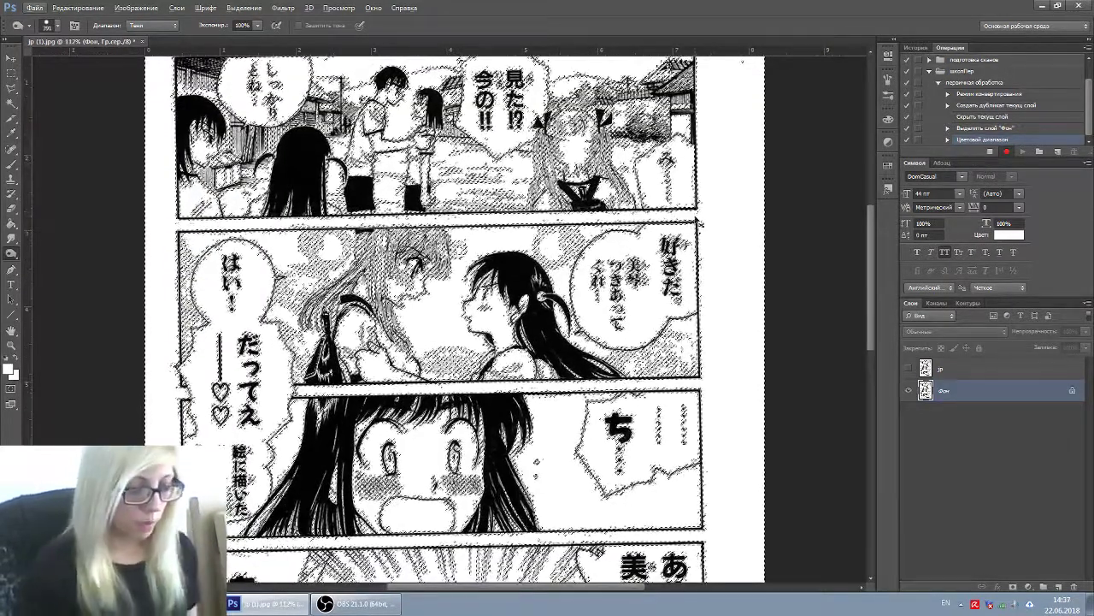
pyautogui.hotkey('ctrl', 'l')
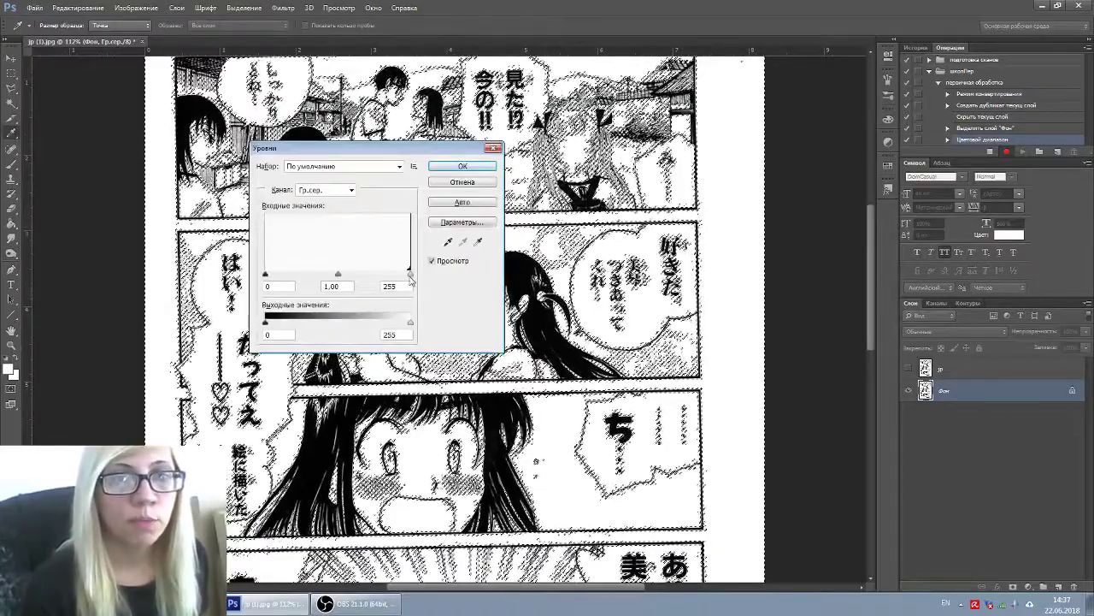
pyautogui.moveTo(409, 274); pyautogui.dragTo(371, 274)
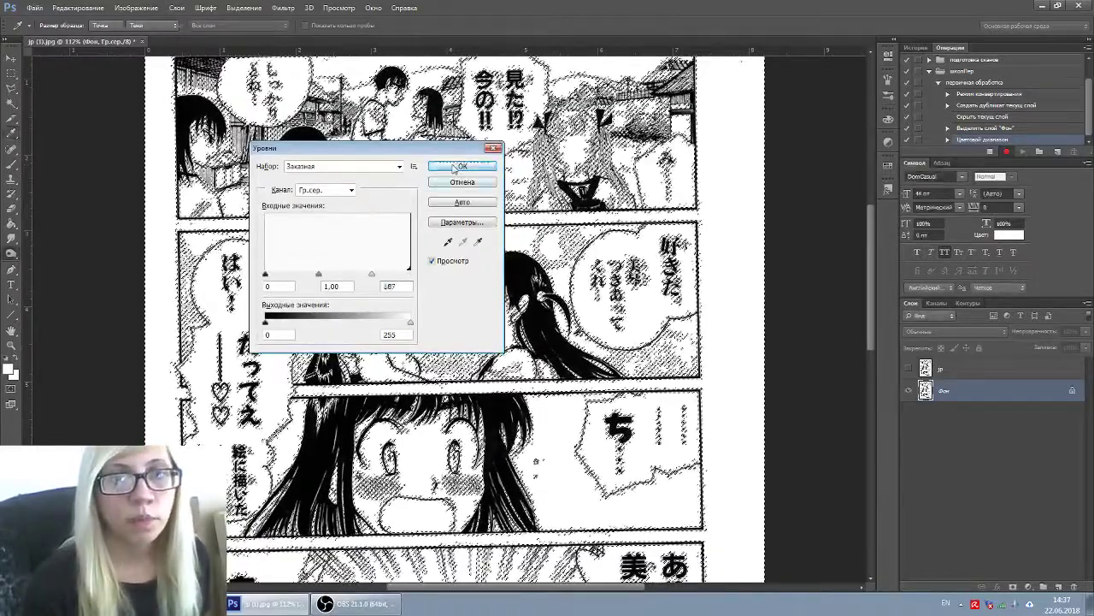
pyautogui.click(459, 167)
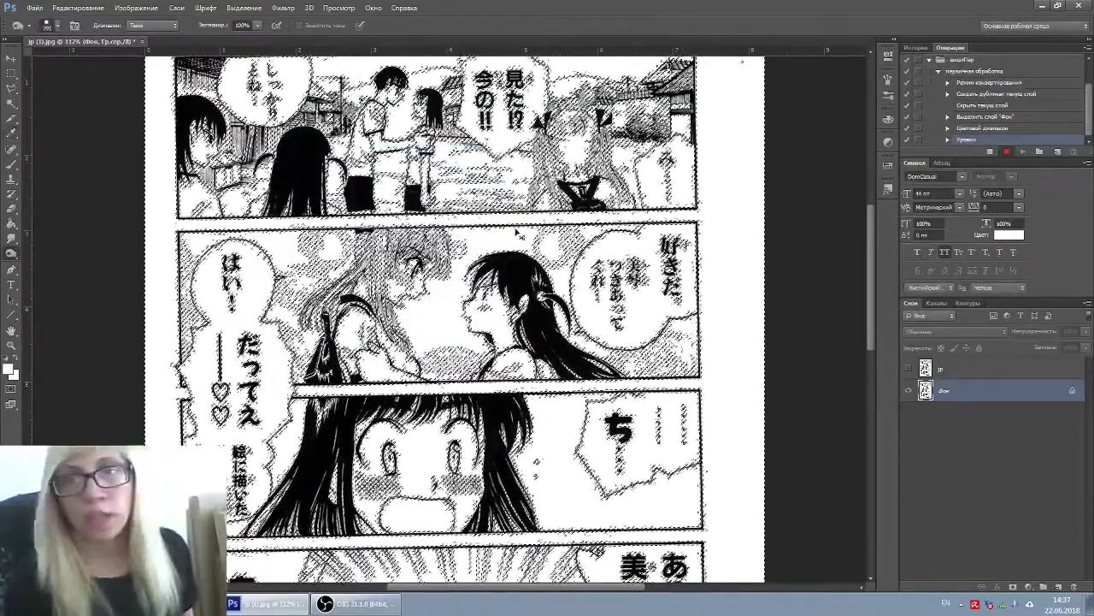
# Deselect the white areas and sharpen the page with Unsharp Mask at 35%, radius 1.0 pixels and threshold 0.
pyautogui.hotkey('ctrl', 'd')
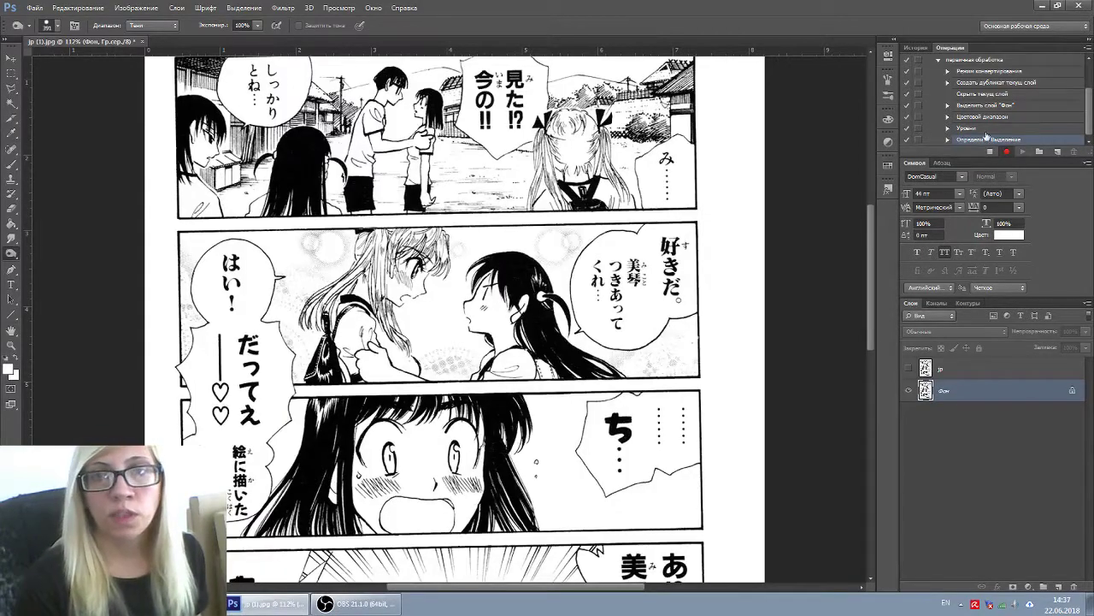
pyautogui.scroll(-3, 523, 243)
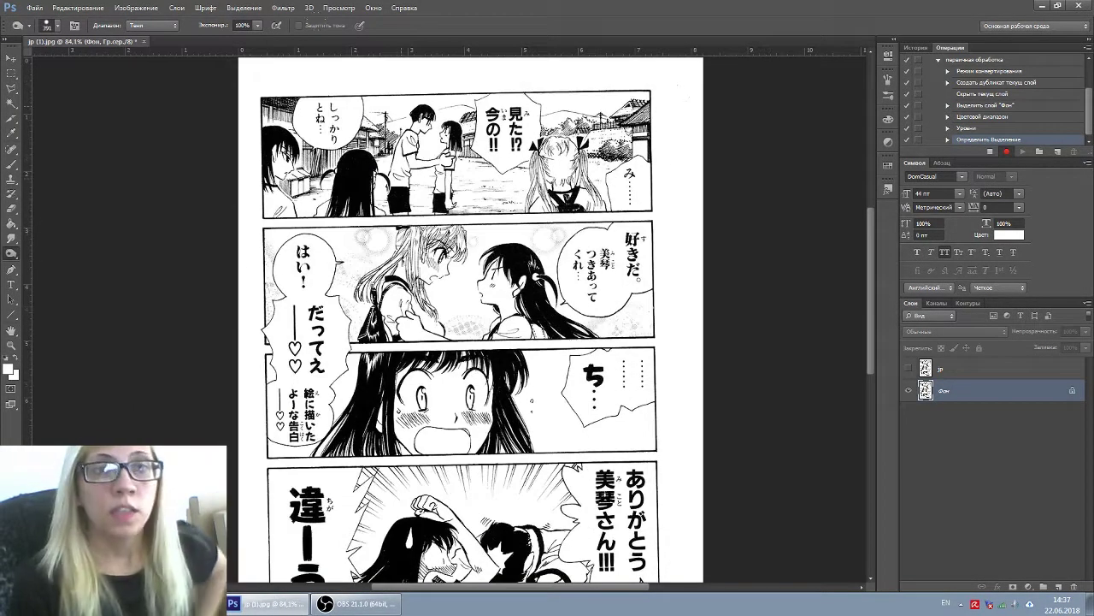
pyautogui.click(282, 8)
pyautogui.moveTo(319, 172)
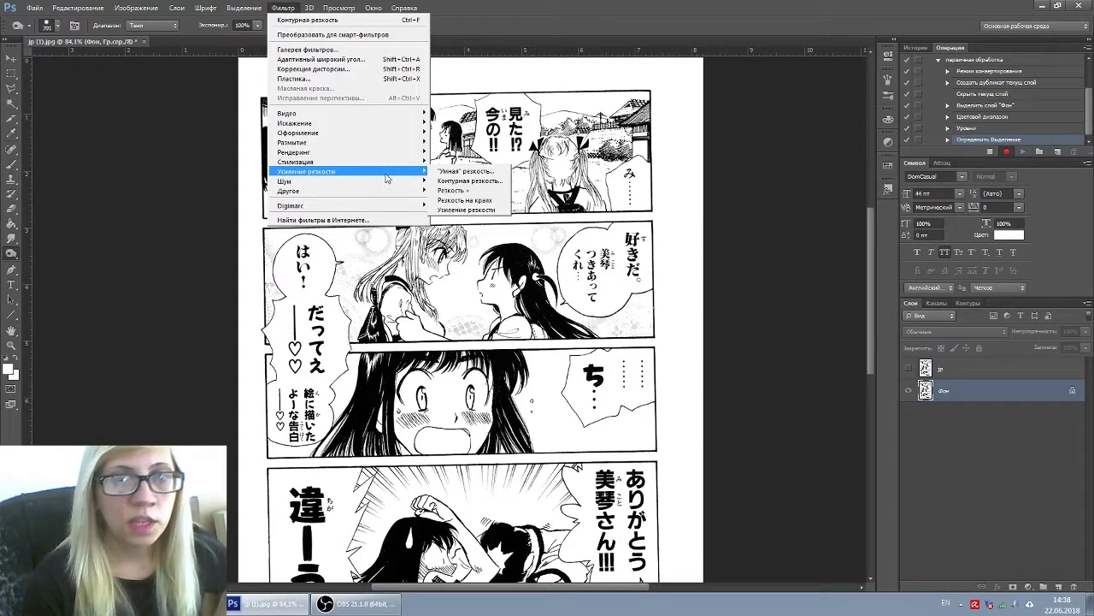
pyautogui.click(458, 178)
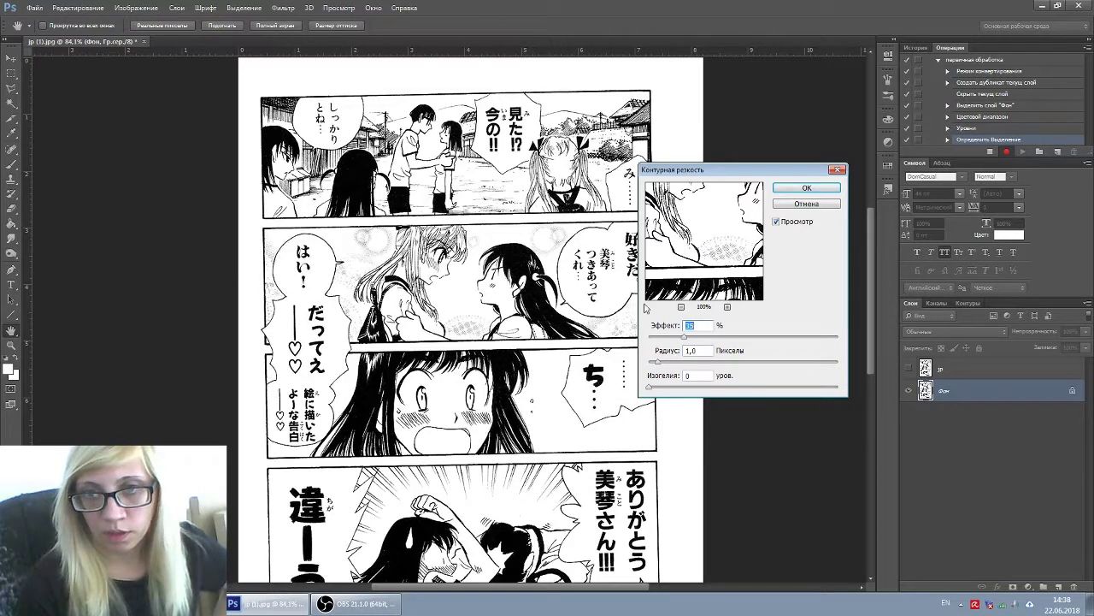
pyautogui.click(784, 195)
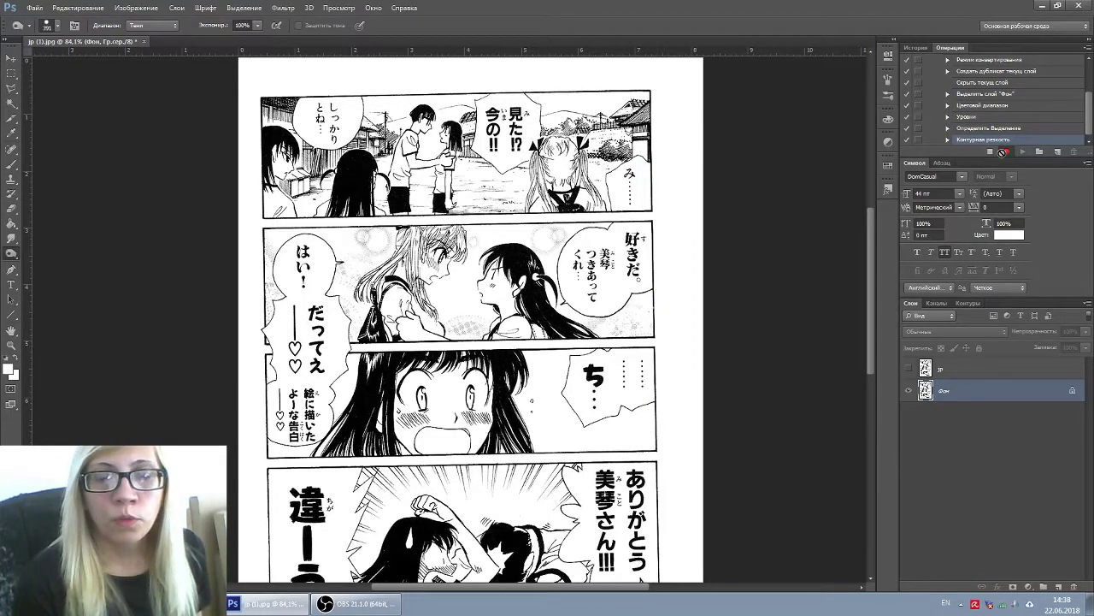
# Select the page's white areas again with Color Range at a fuzziness of 26, and then deselect them.
pyautogui.scroll(-3, 470, 316)
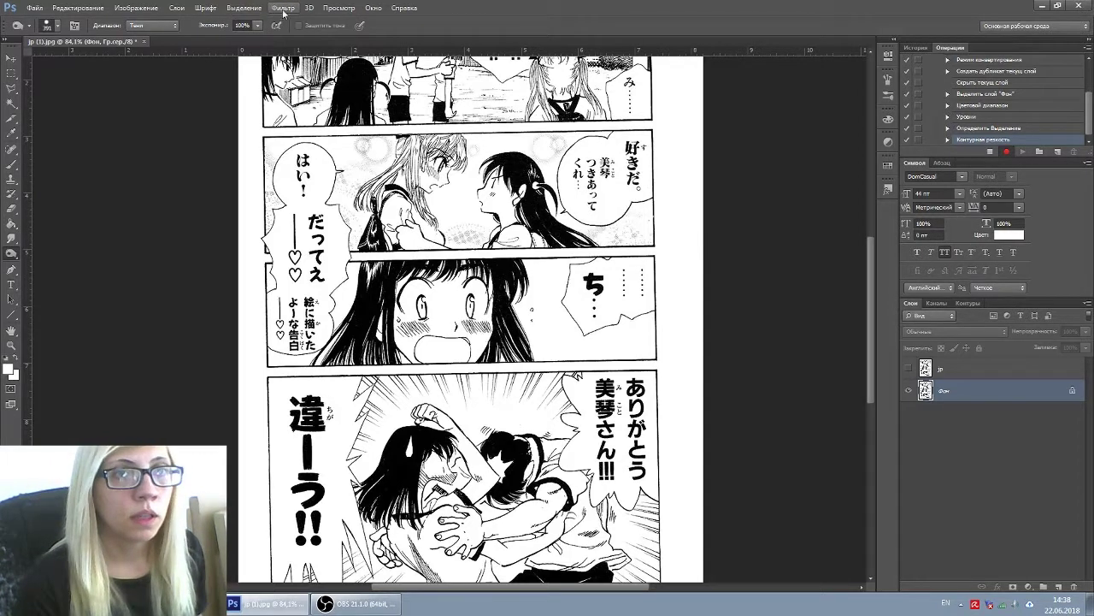
pyautogui.click(252, 8)
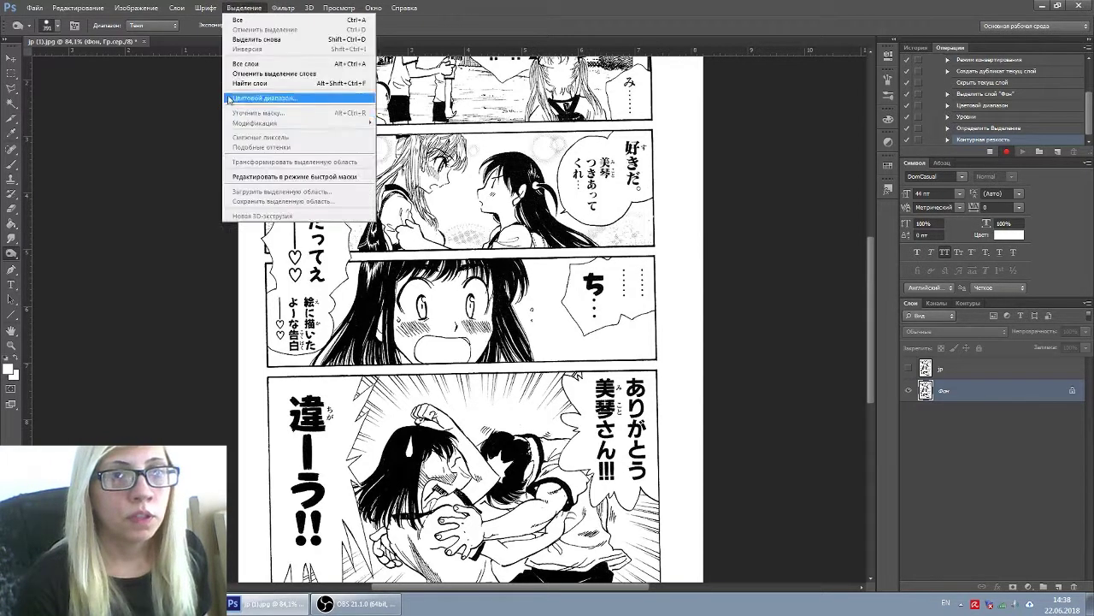
pyautogui.click(273, 99)
pyautogui.doubleClick(732, 148)
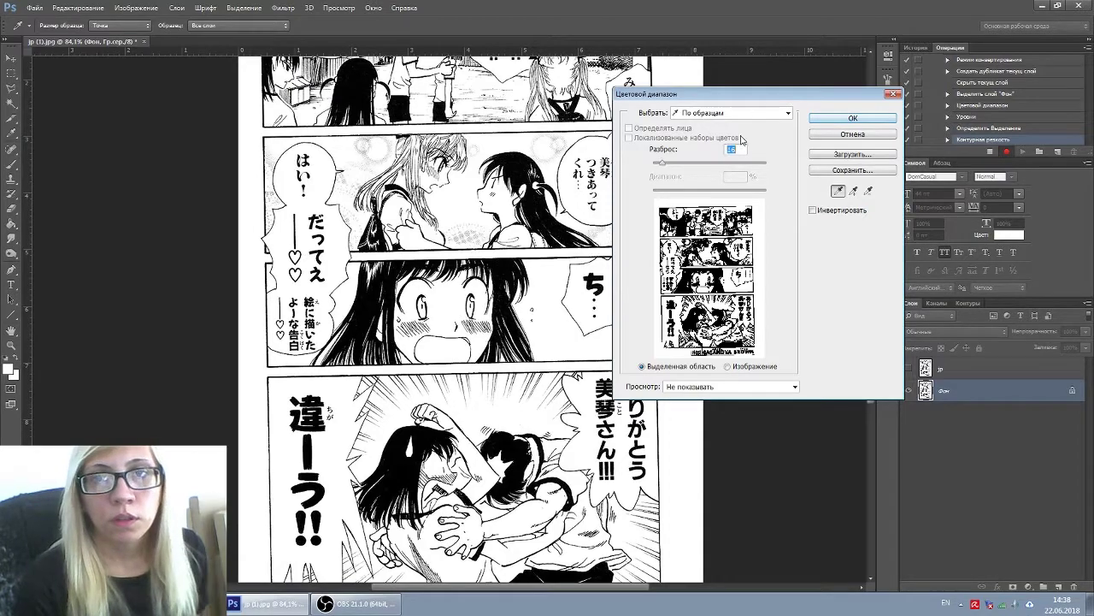
pyautogui.write('26')
pyautogui.click(853, 118)
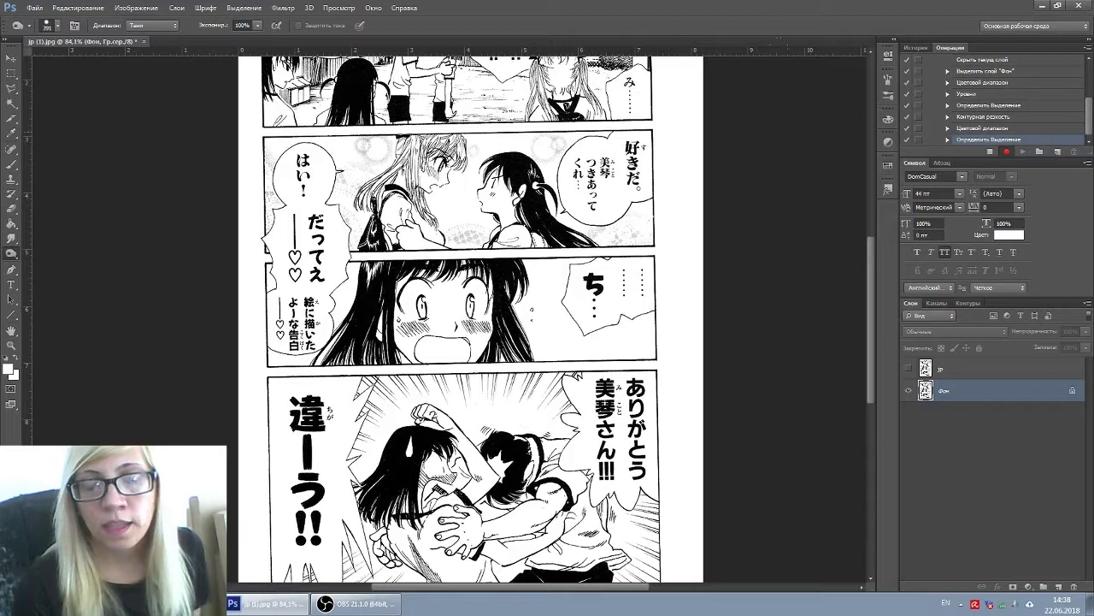
# Stop the recording and delete the last Color Range command and the Deselect command after it from the action.
pyautogui.click(991, 152)
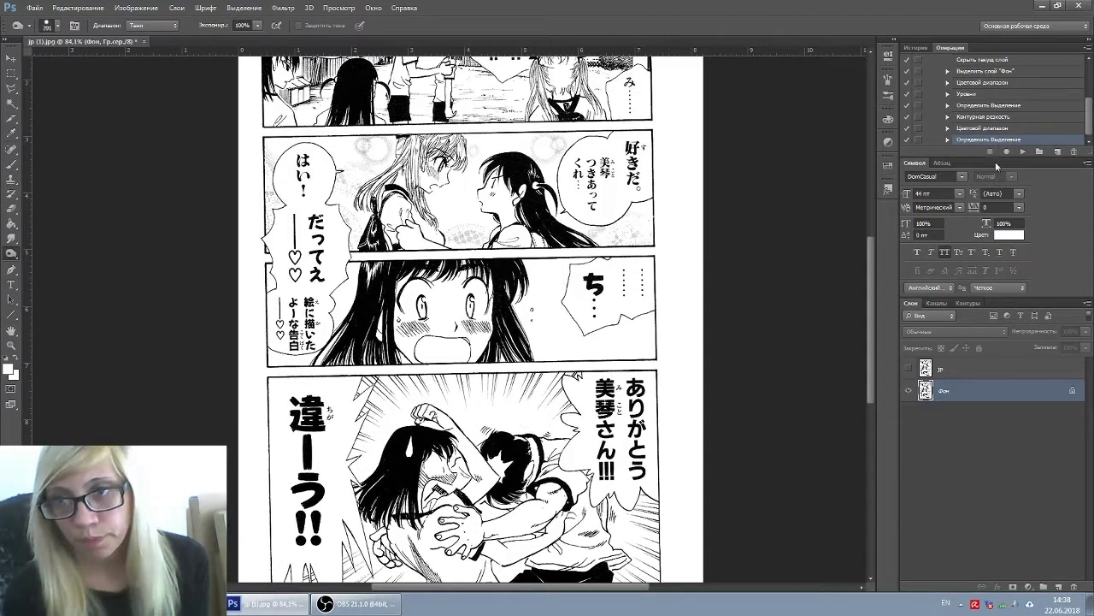
pyautogui.click(977, 129)
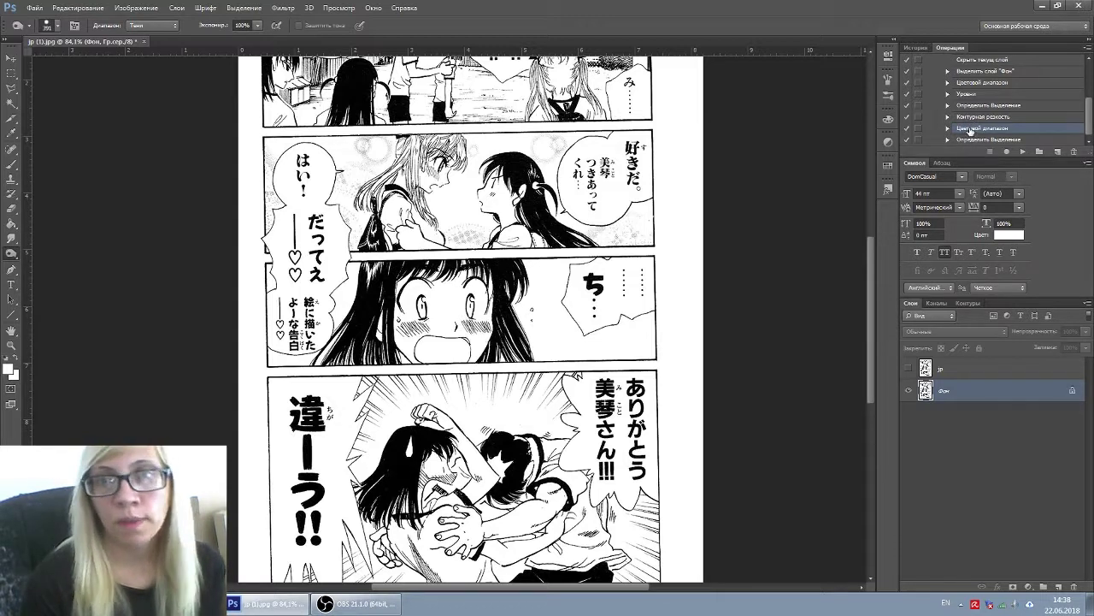
pyautogui.click(1075, 153)
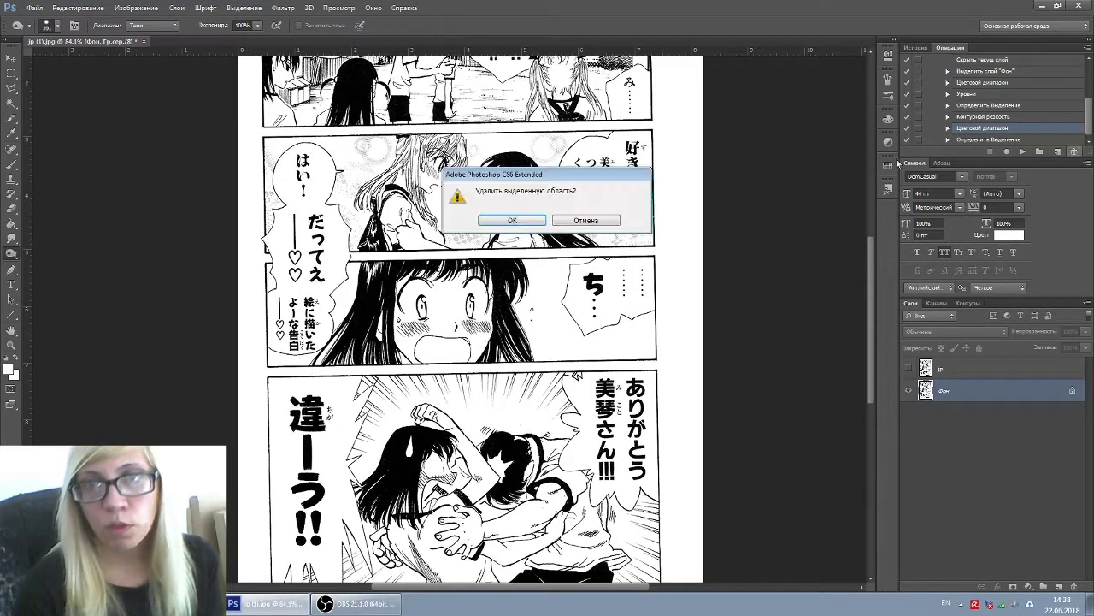
pyautogui.click(512, 221)
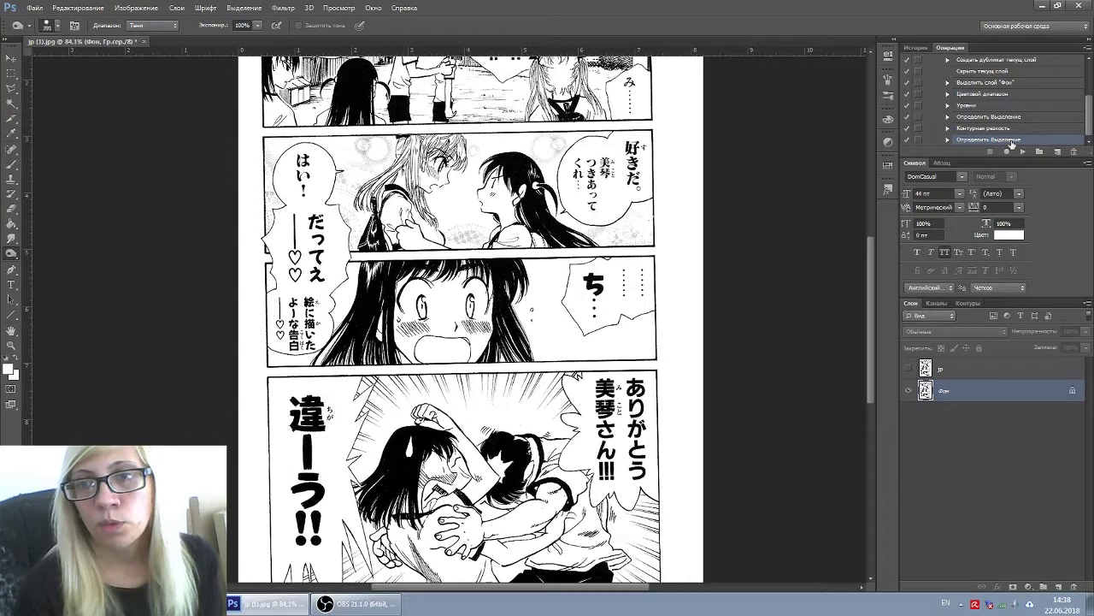
pyautogui.click(1073, 153)
pyautogui.click(513, 220)
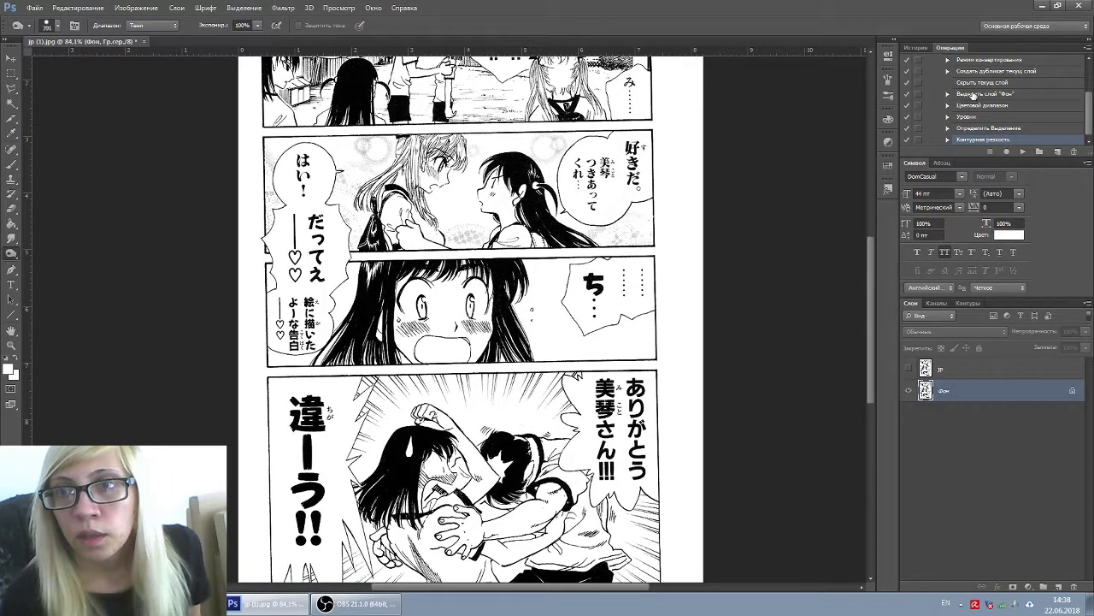
# Delete the command that selects the layer Фон from the action.
pyautogui.click(966, 94)
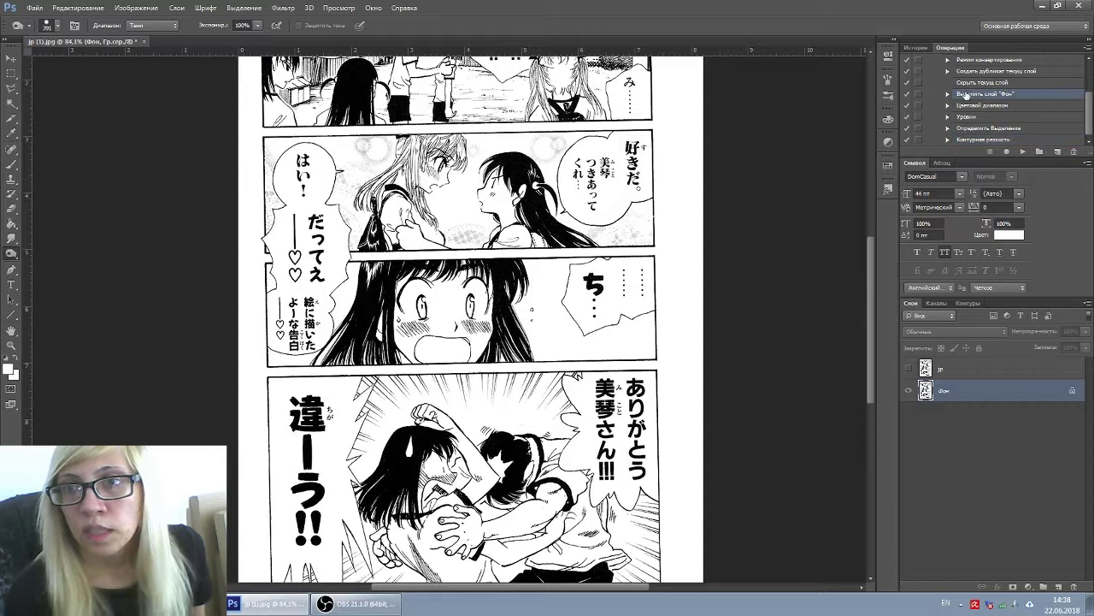
pyautogui.click(1074, 152)
pyautogui.click(540, 220)
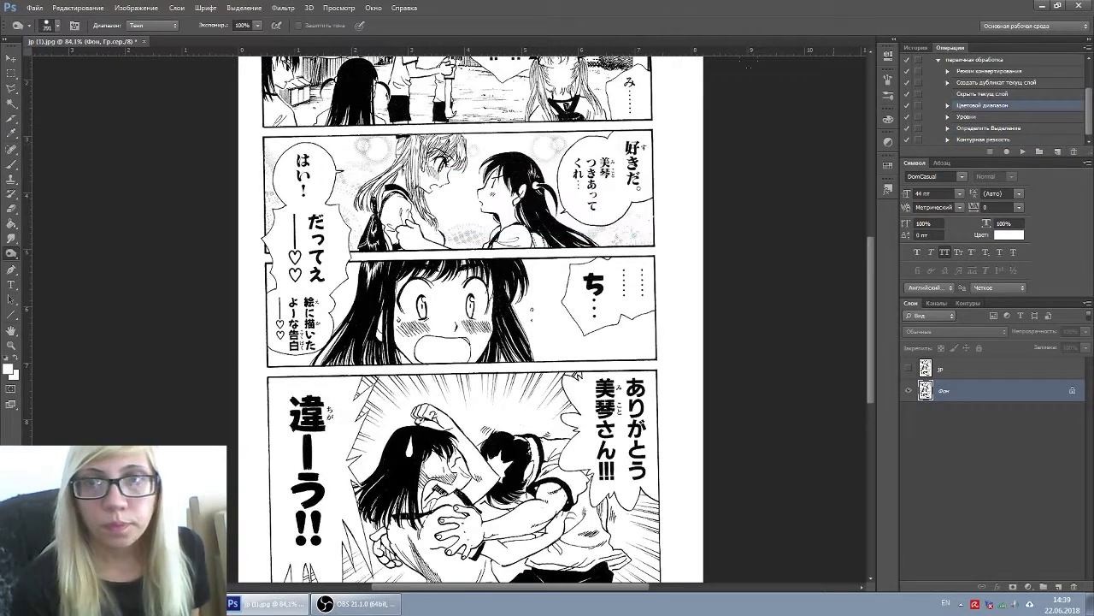
# Record selecting the layer Фон, starting from the jp layer, as a command directly after the hide-layer command, and stop recording.
pyautogui.click(975, 96)
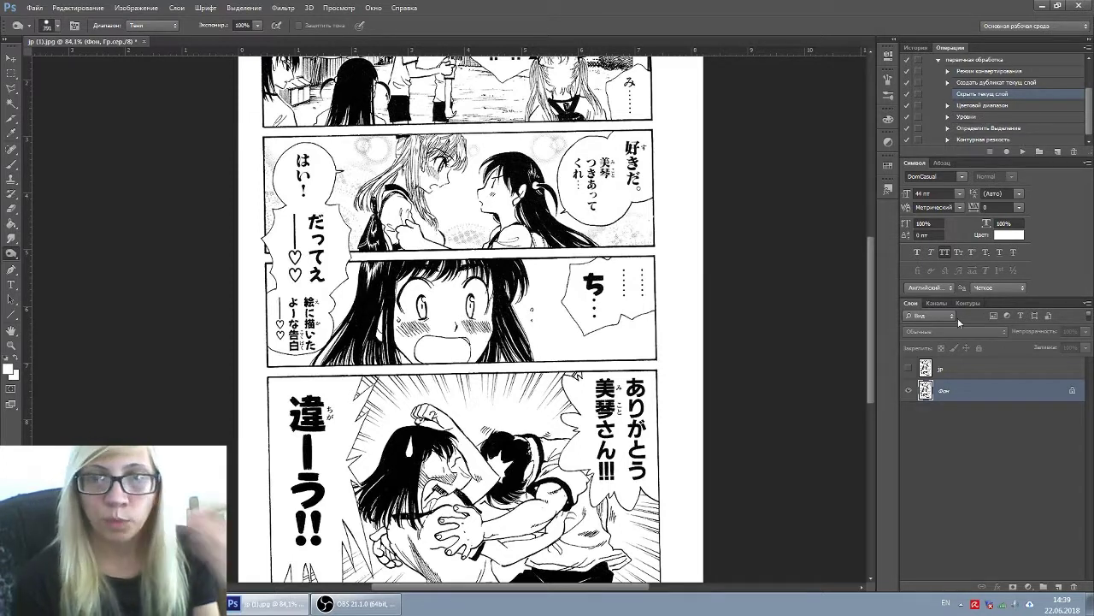
pyautogui.click(966, 369)
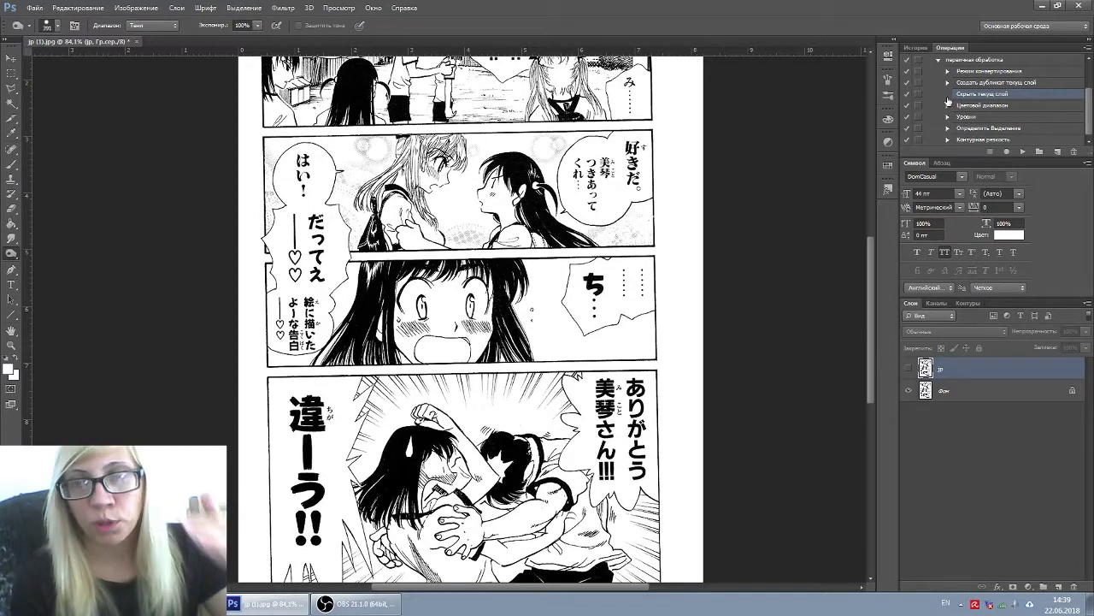
pyautogui.click(1010, 152)
pyautogui.click(962, 392)
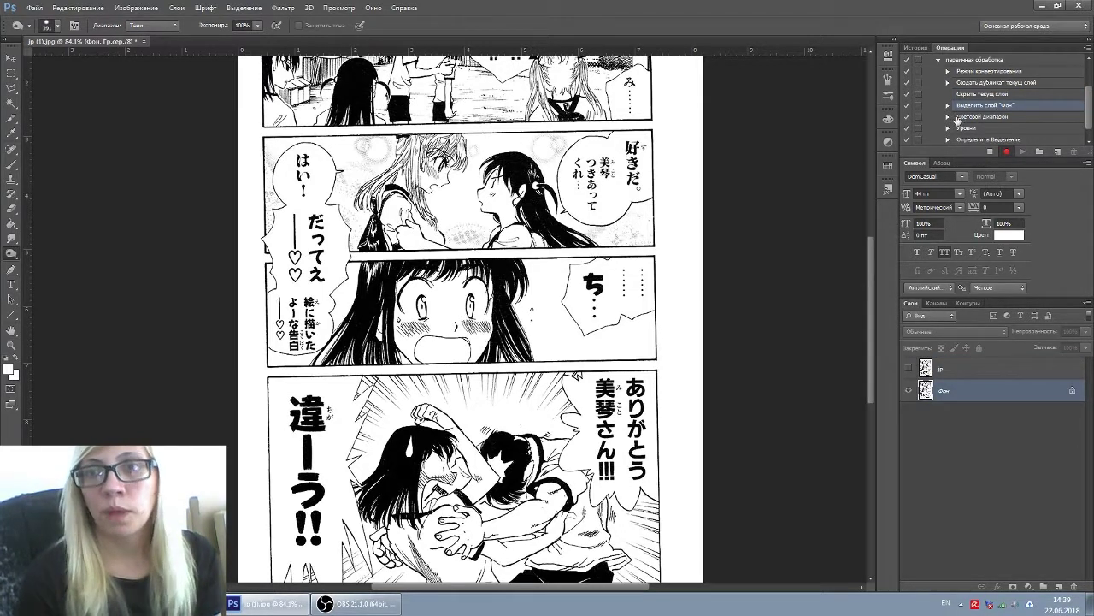
pyautogui.click(991, 153)
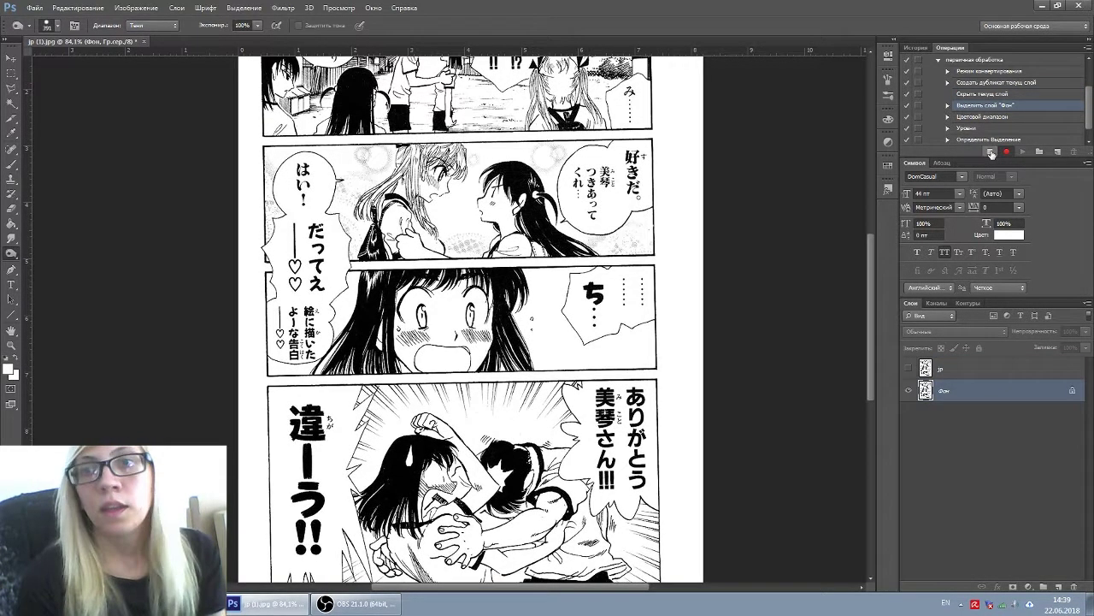
# Resume recording after the Unsharp Mask command and add a Levels adjustment layer with its white input slider pulled almost to black.
pyautogui.scroll(-1, 1083, 111)
pyautogui.click(1013, 139)
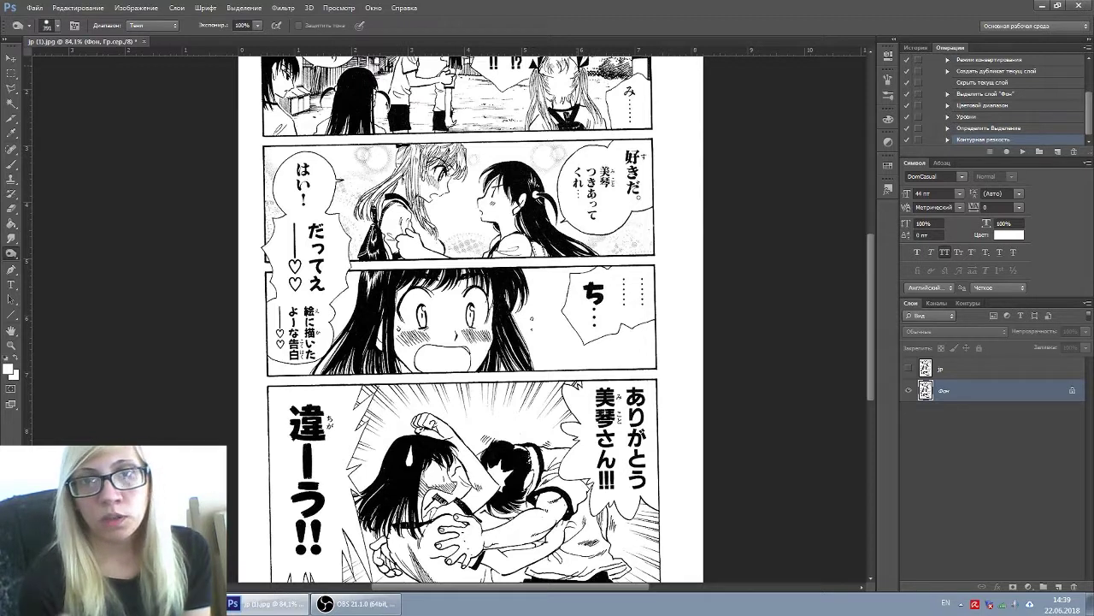
pyautogui.click(1007, 151)
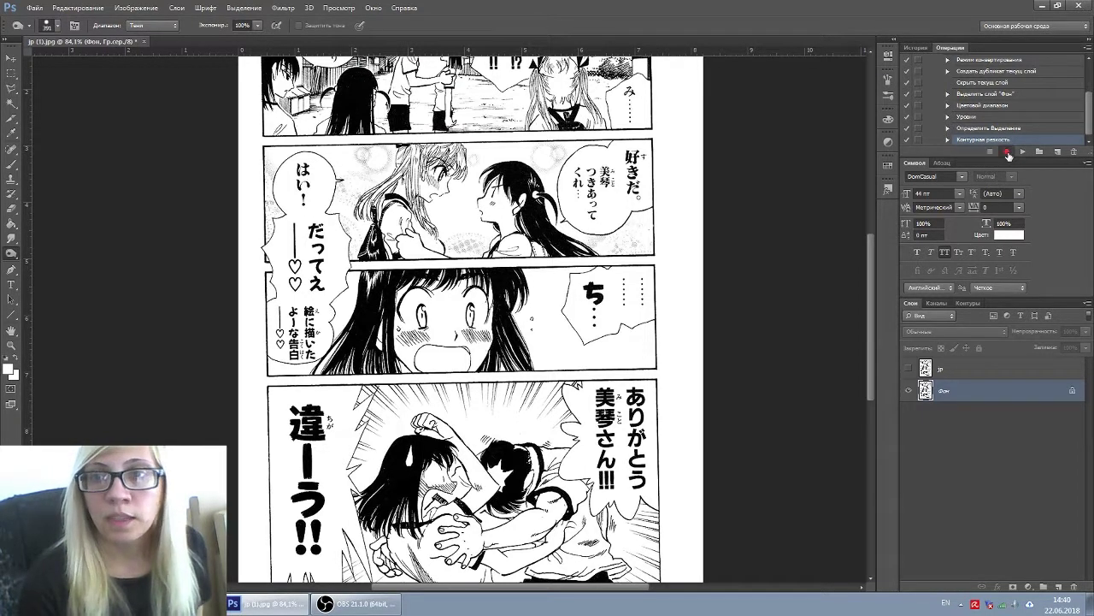
pyautogui.click(240, 11)
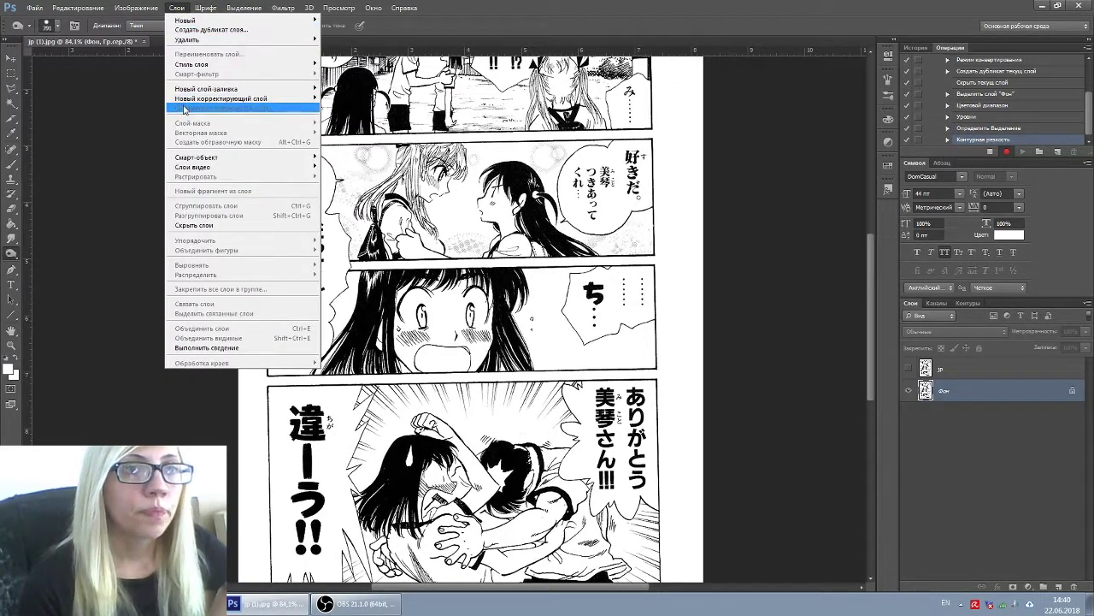
pyautogui.moveTo(304, 103)
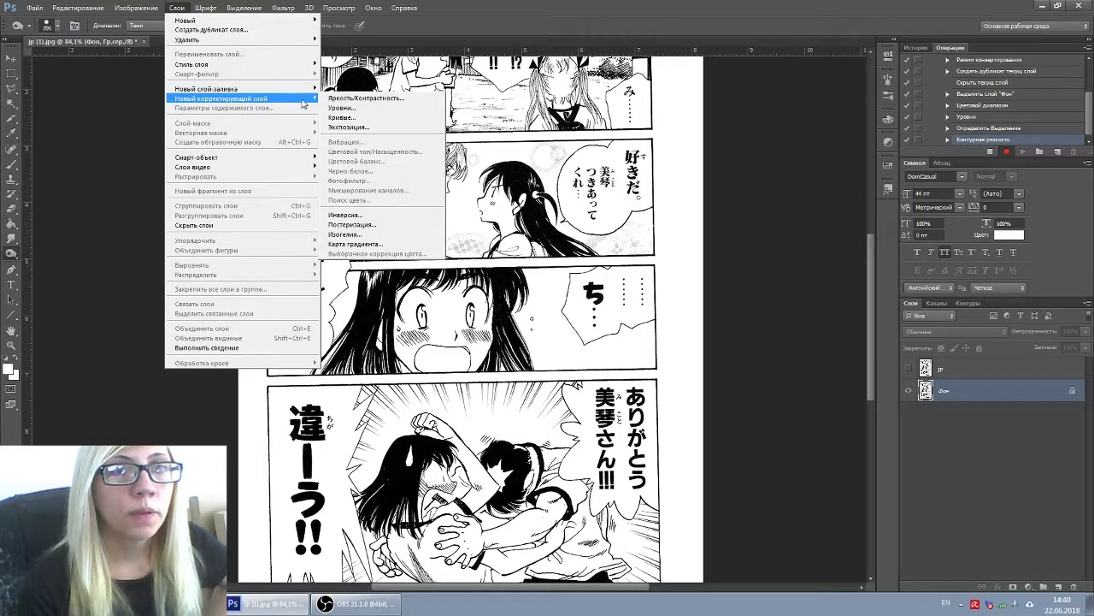
pyautogui.click(342, 108)
pyautogui.click(597, 161)
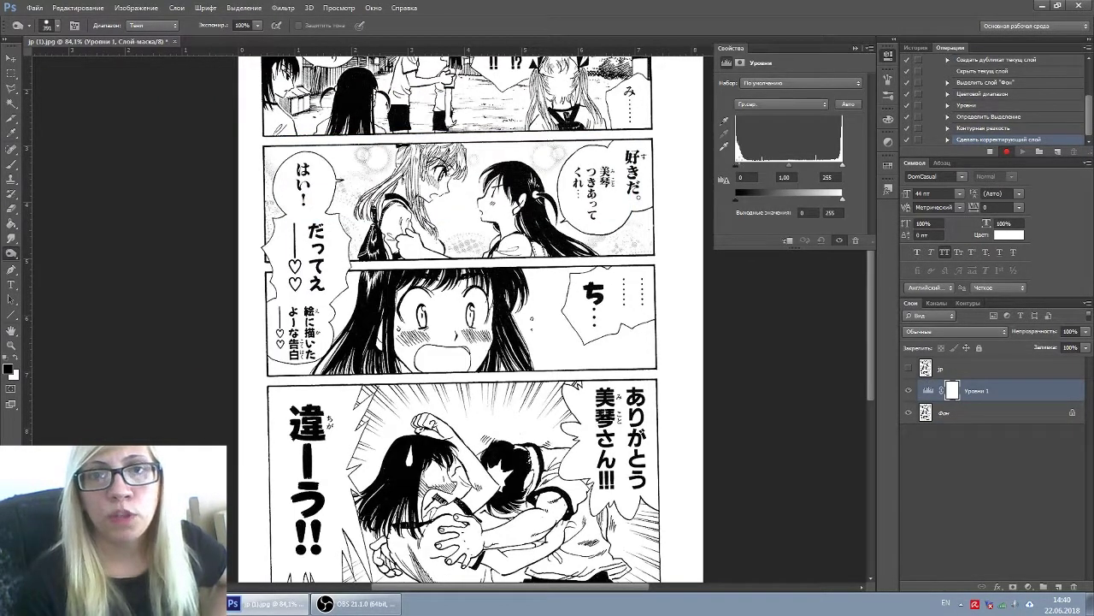
pyautogui.moveTo(842, 165); pyautogui.dragTo(740, 167)
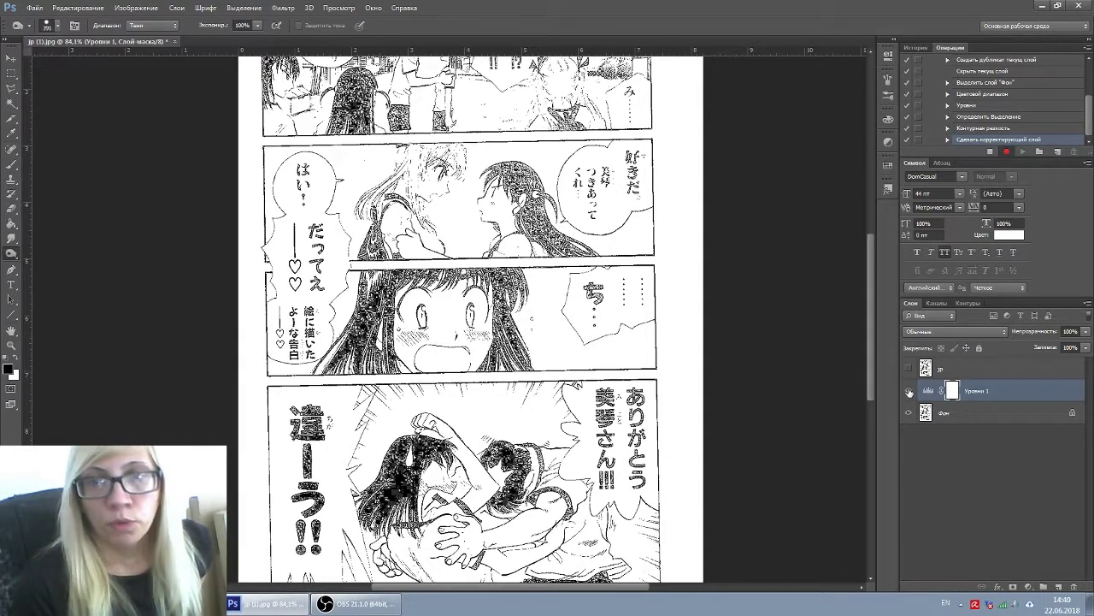
# Hide the Levels adjustment layer and make the background layer Фон active.
pyautogui.click(909, 390)
pyautogui.click(984, 416)
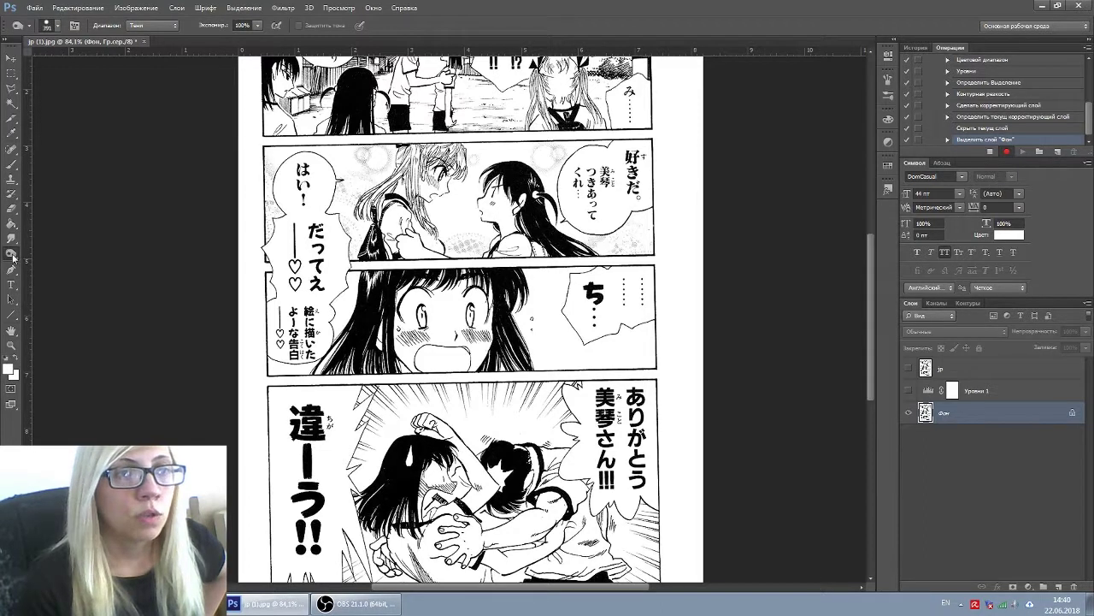
# Record choosing the Burn tool by switching to it from the Smudge tool, and enlarge its brush to 1057 pixels.
pyautogui.click(11, 252)
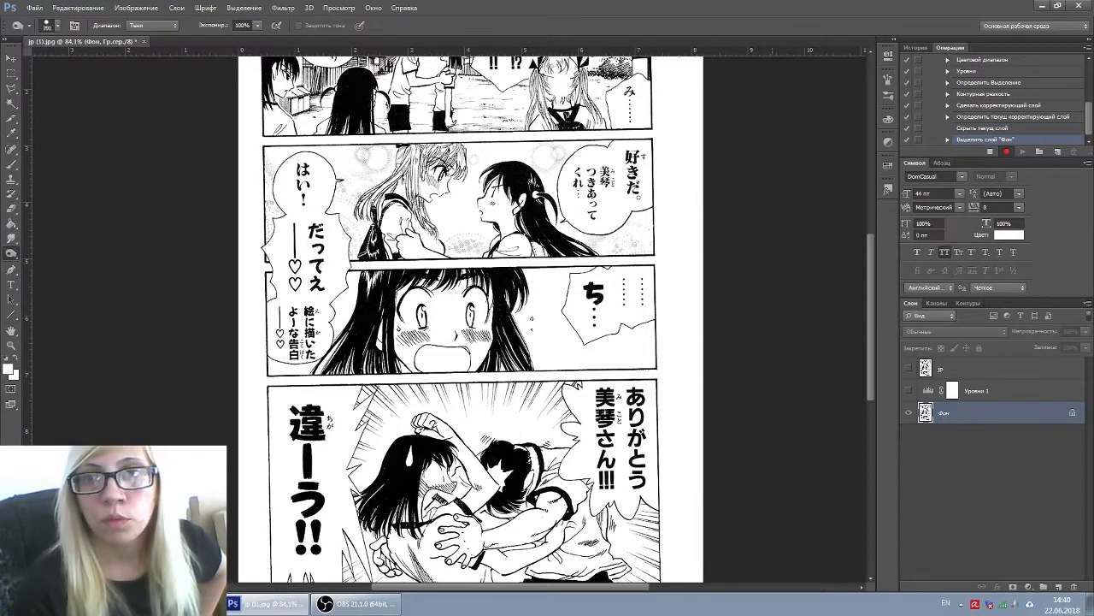
pyautogui.click(11, 238)
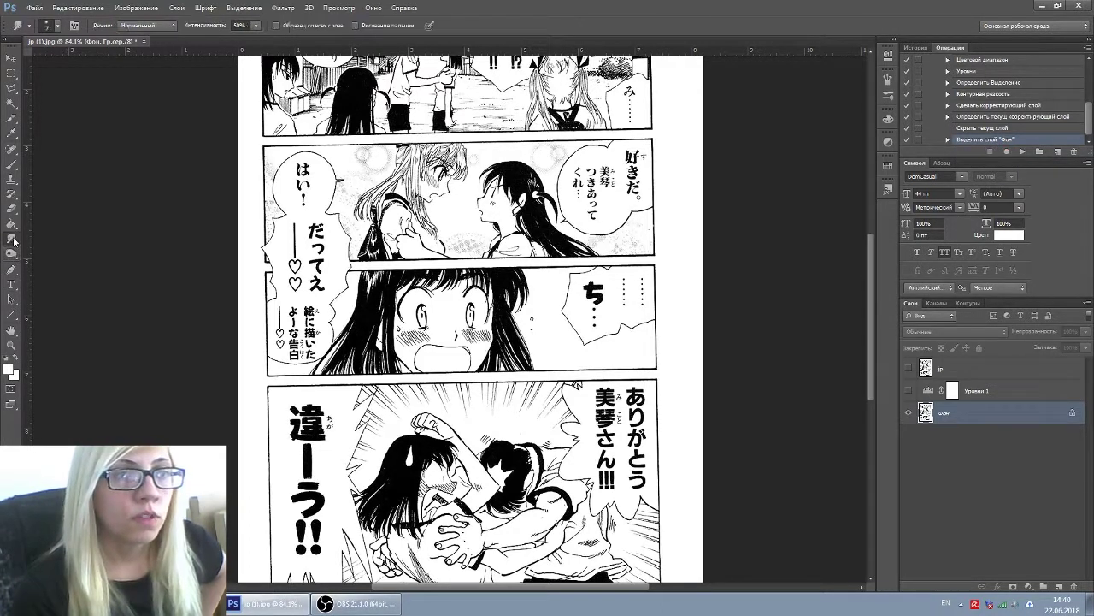
pyautogui.click(1006, 153)
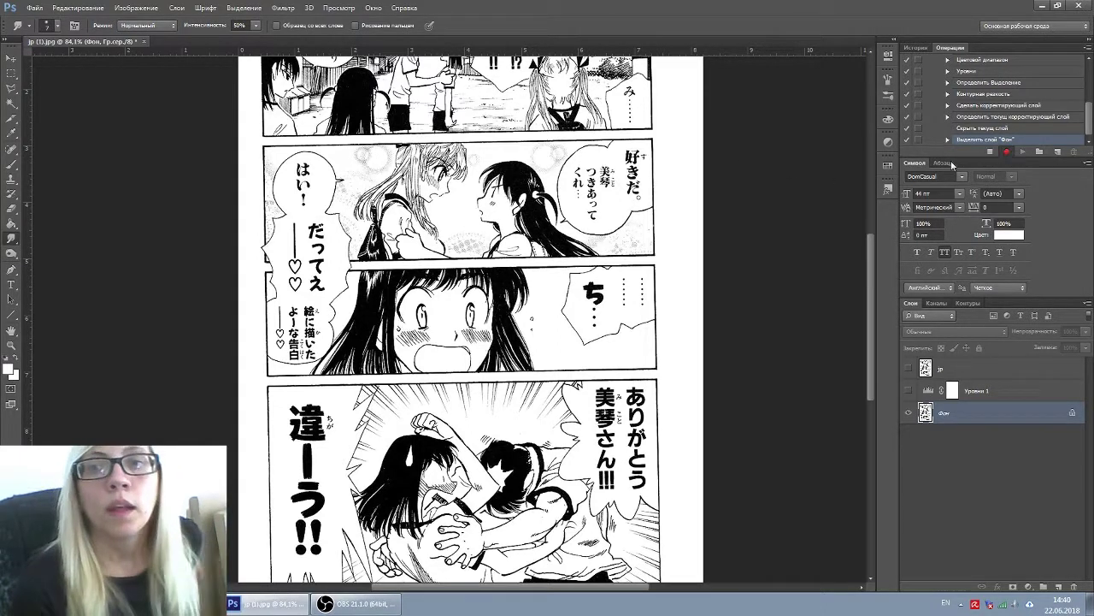
pyautogui.click(11, 253)
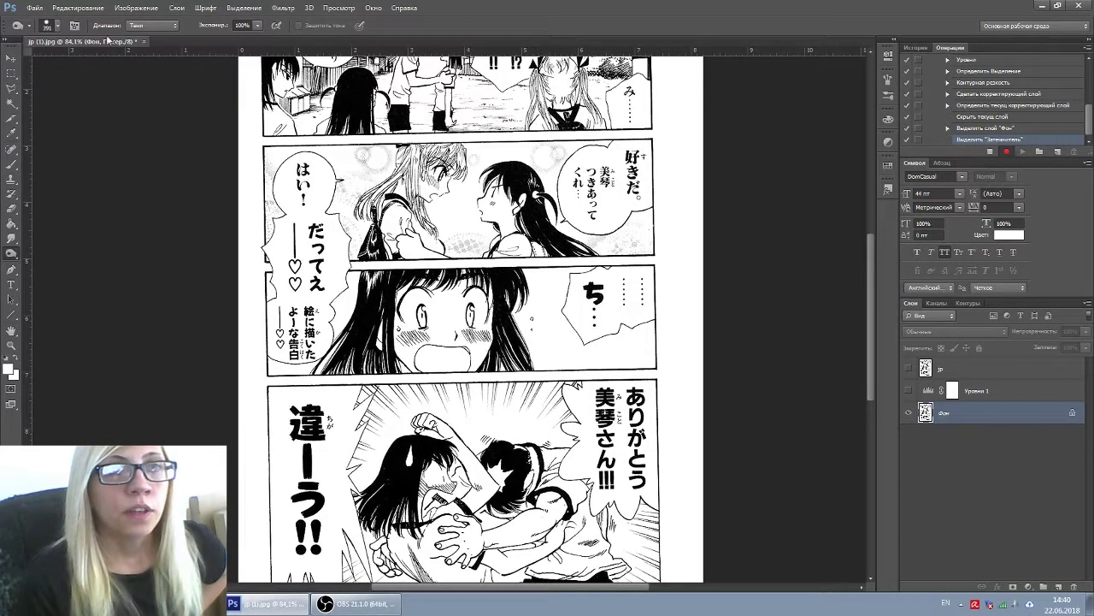
pyautogui.click(55, 31)
pyautogui.moveTo(110, 63); pyautogui.dragTo(118, 64)
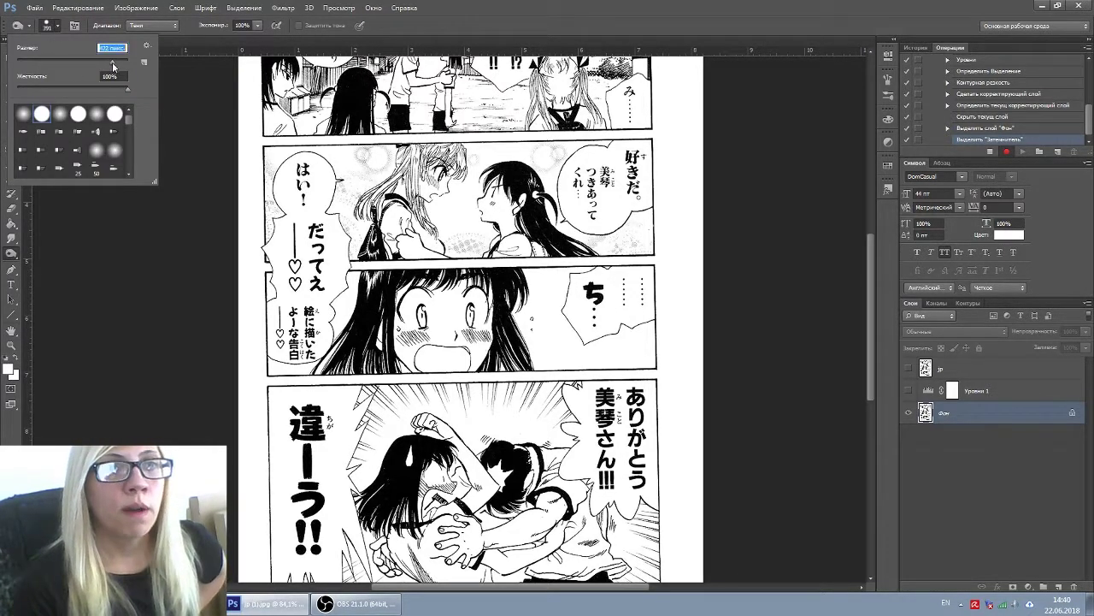
pyautogui.click(518, 6)
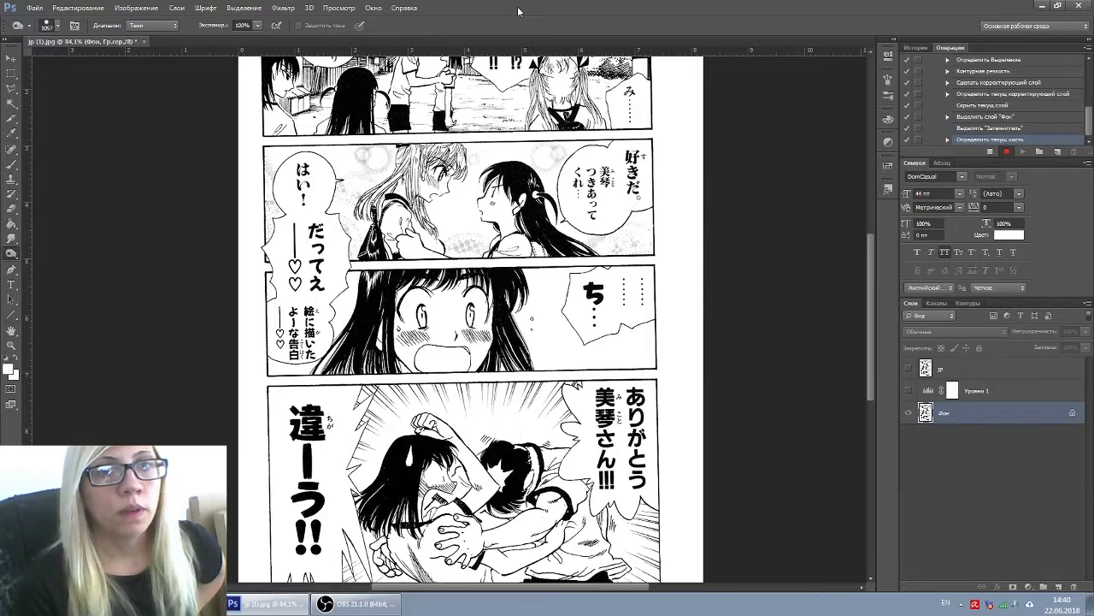
# Record a Color Range selection sampled from the black hair in the second panel, with Fuzziness set to 30.
pyautogui.click(244, 8)
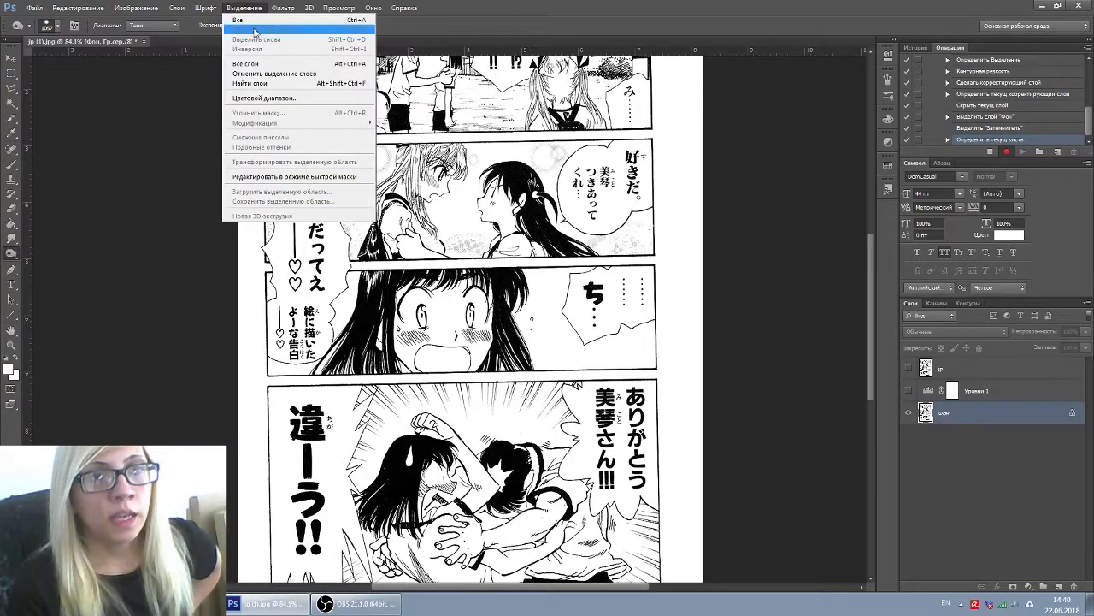
pyautogui.click(264, 99)
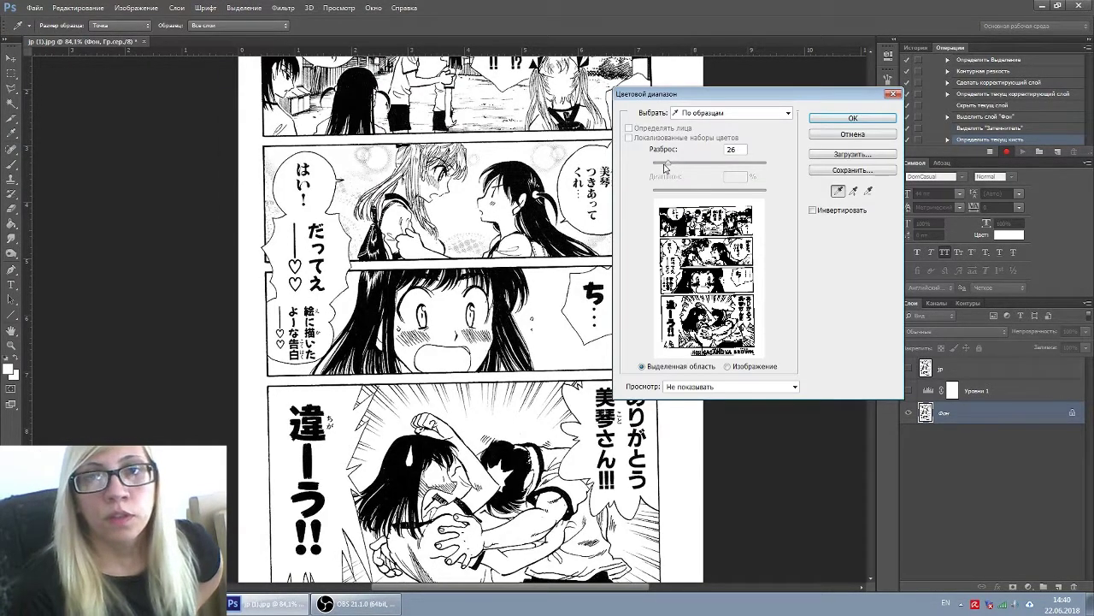
pyautogui.click(521, 173)
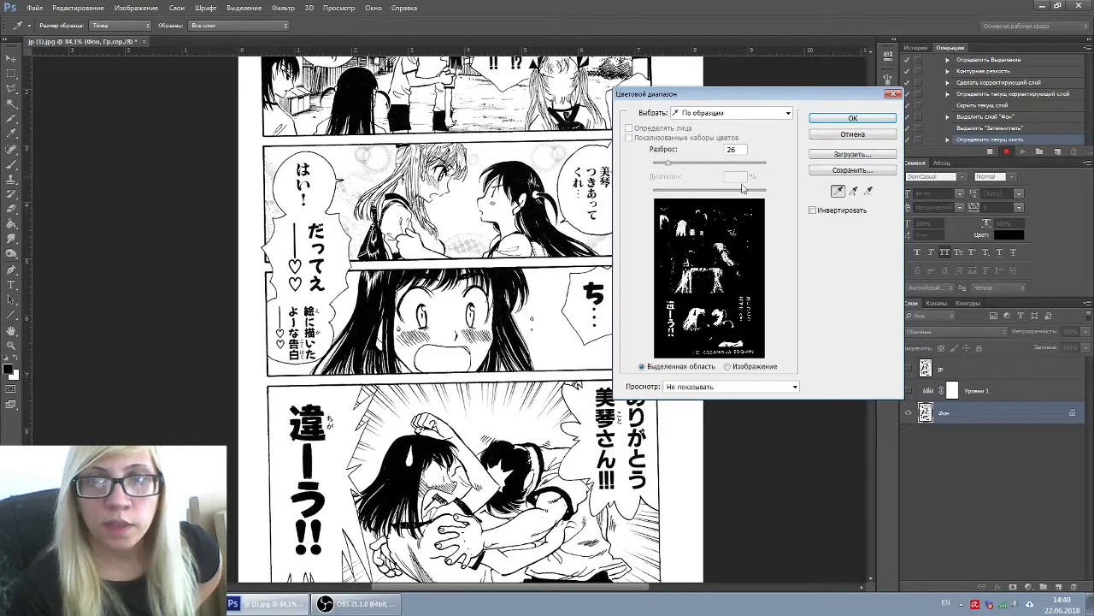
pyautogui.doubleClick(731, 150)
pyautogui.write('30')
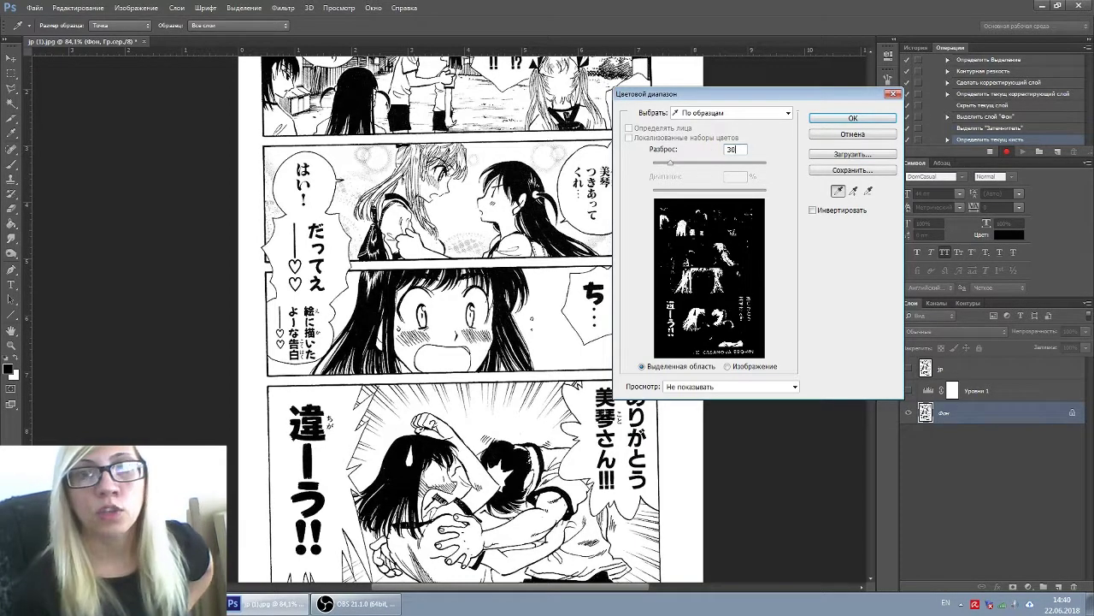
pyautogui.click(852, 118)
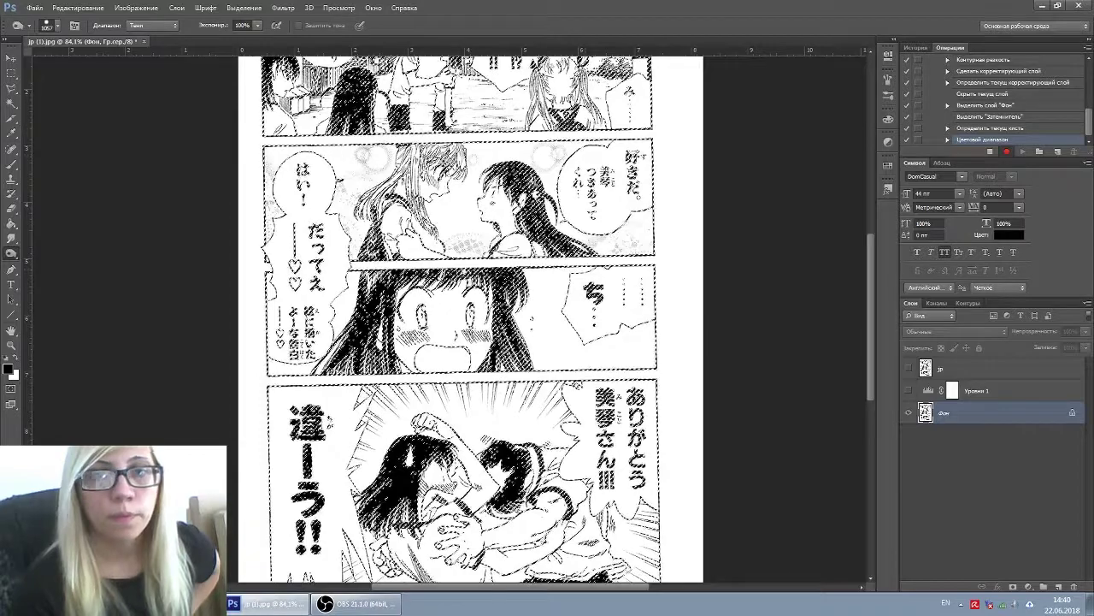
# Record making the Уровни 1 adjustment layer visible, and stop recording the action.
pyautogui.click(908, 389)
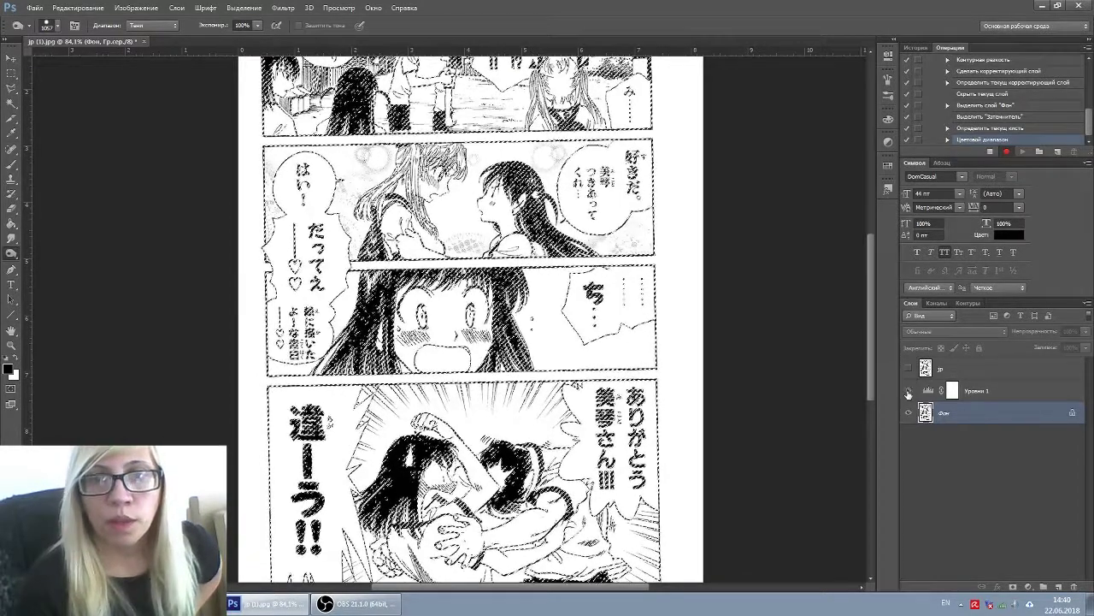
pyautogui.scroll(3, 470, 316)
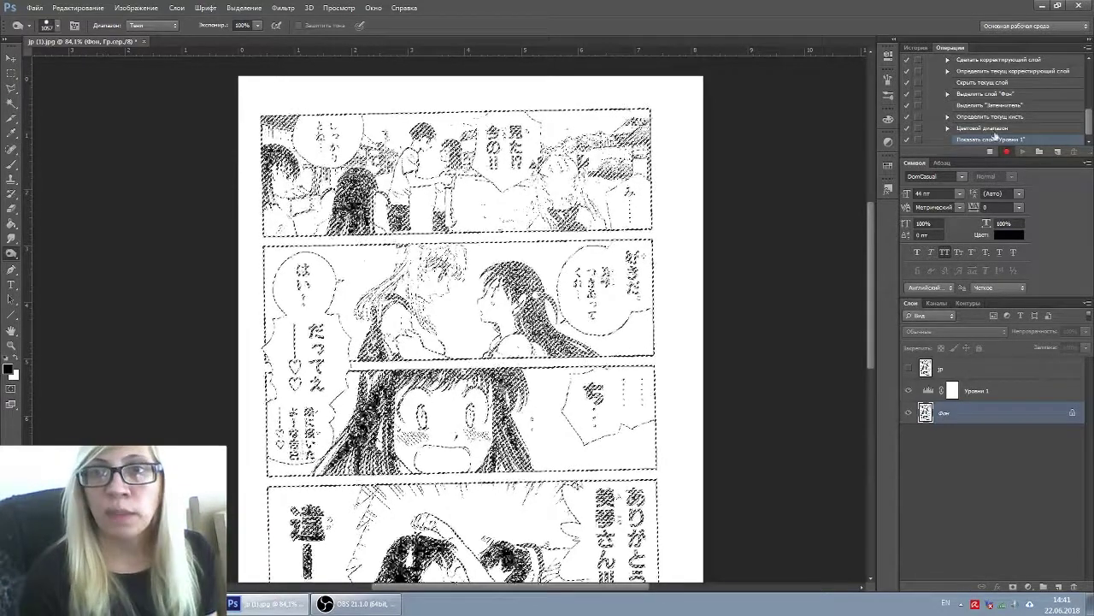
pyautogui.click(990, 152)
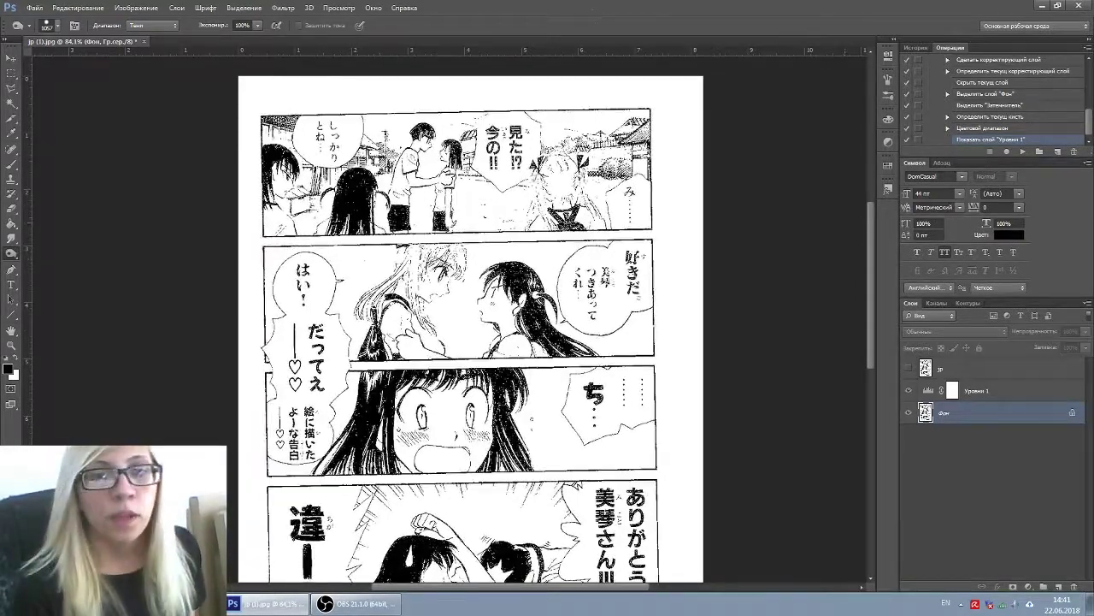
# Open jp (2).jpg and run the collapsed первичная обработка action on it.
pyautogui.scroll(5, 1015, 127)
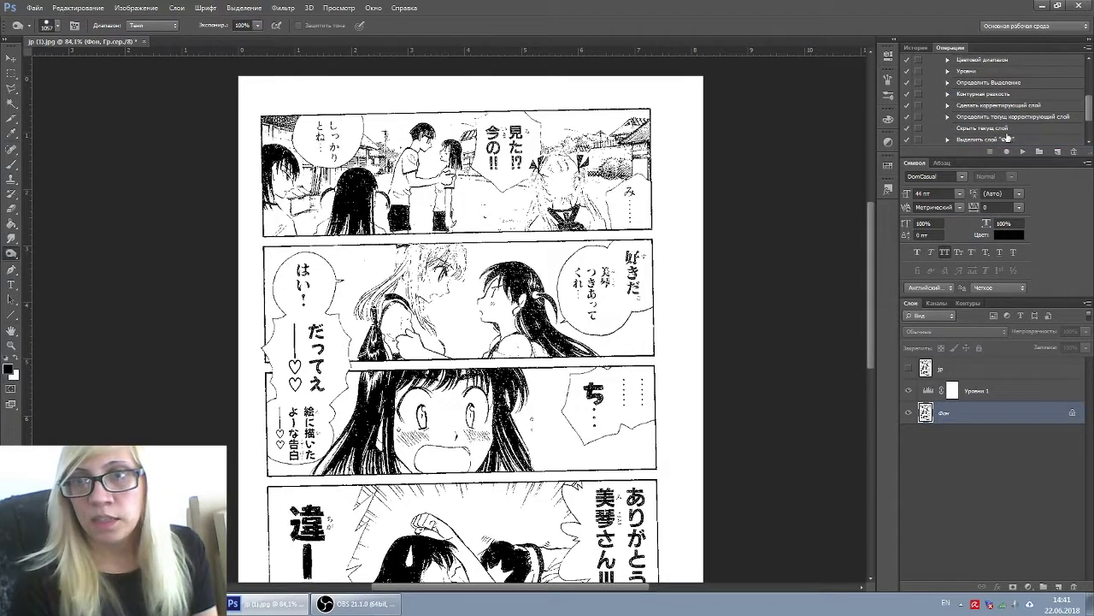
pyautogui.click(940, 103)
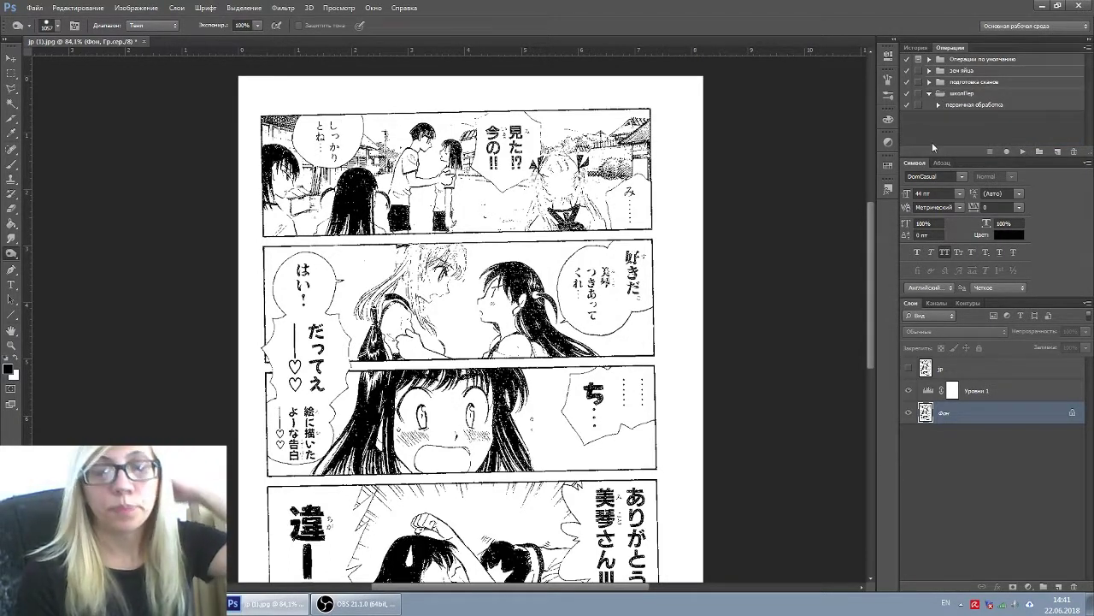
pyautogui.click(963, 106)
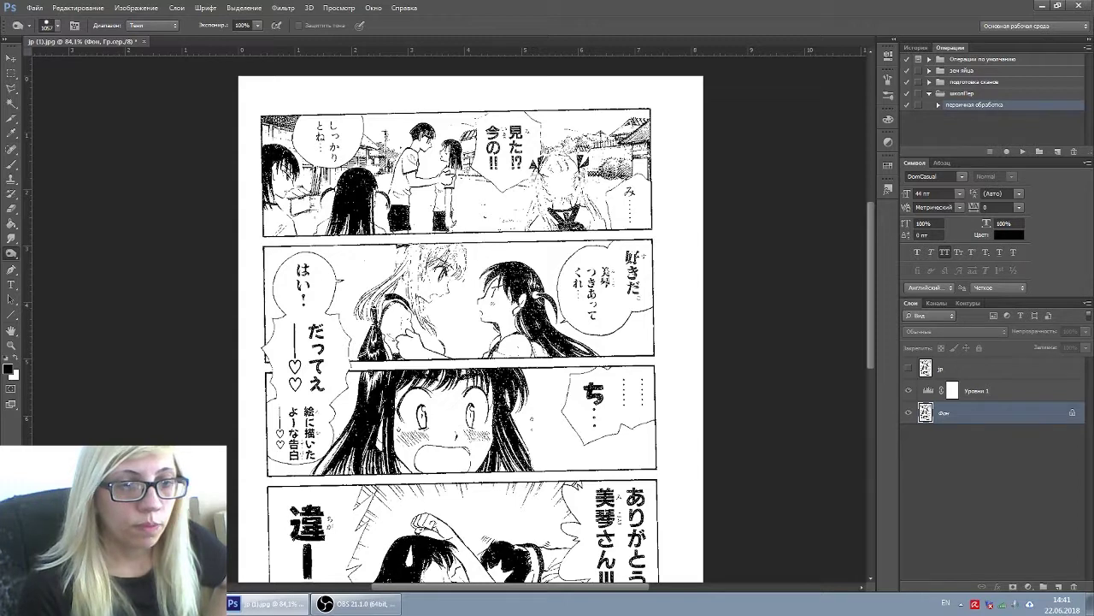
pyautogui.hotkey('ctrl', 'o')
pyautogui.press('Right')
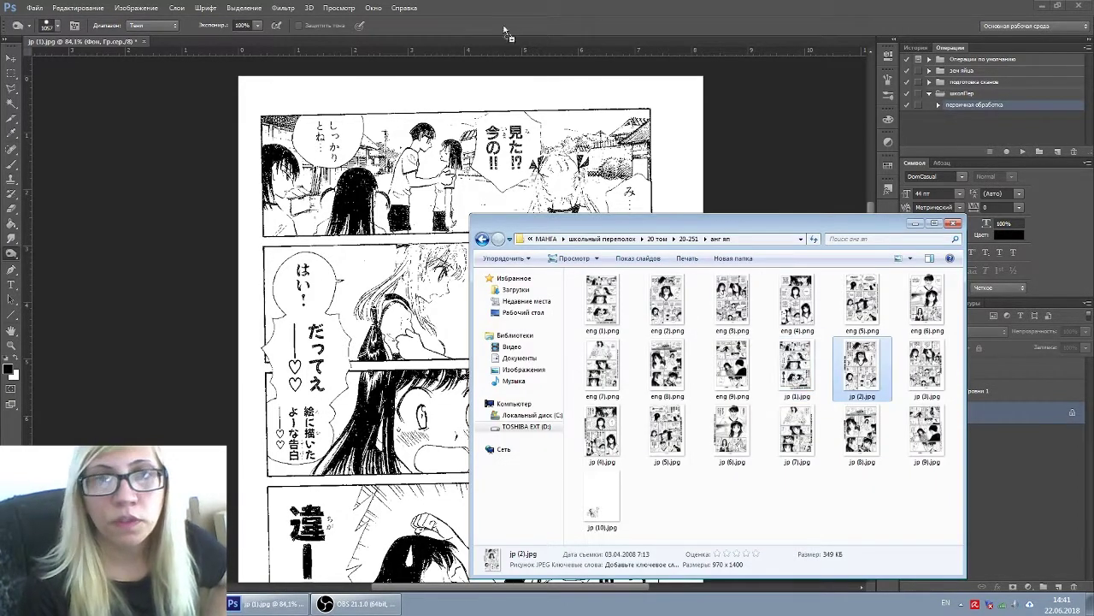
pyautogui.press('Return')
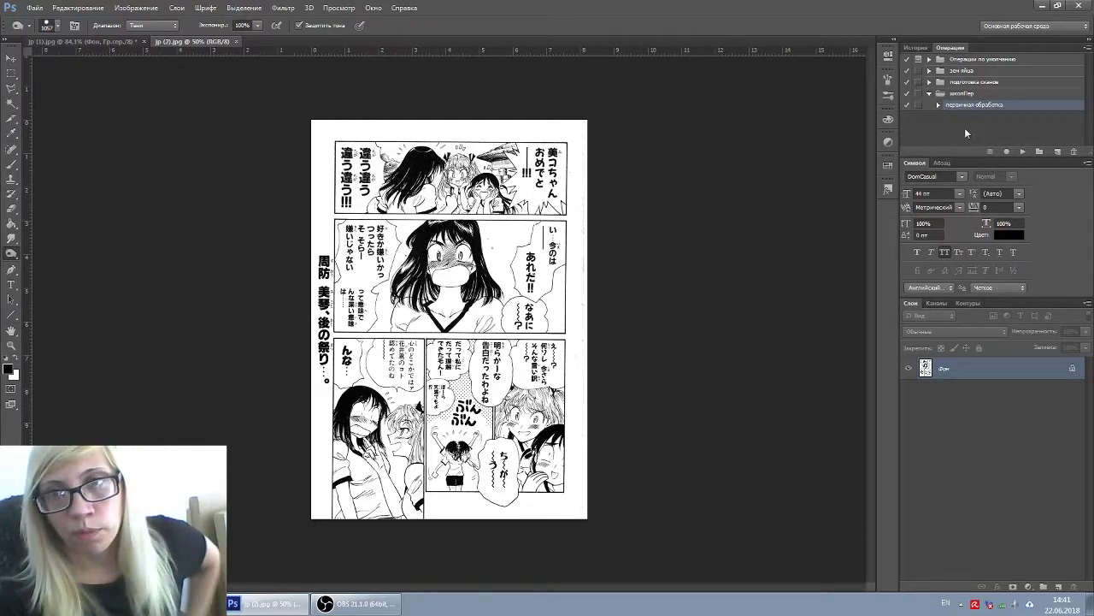
pyautogui.click(1023, 152)
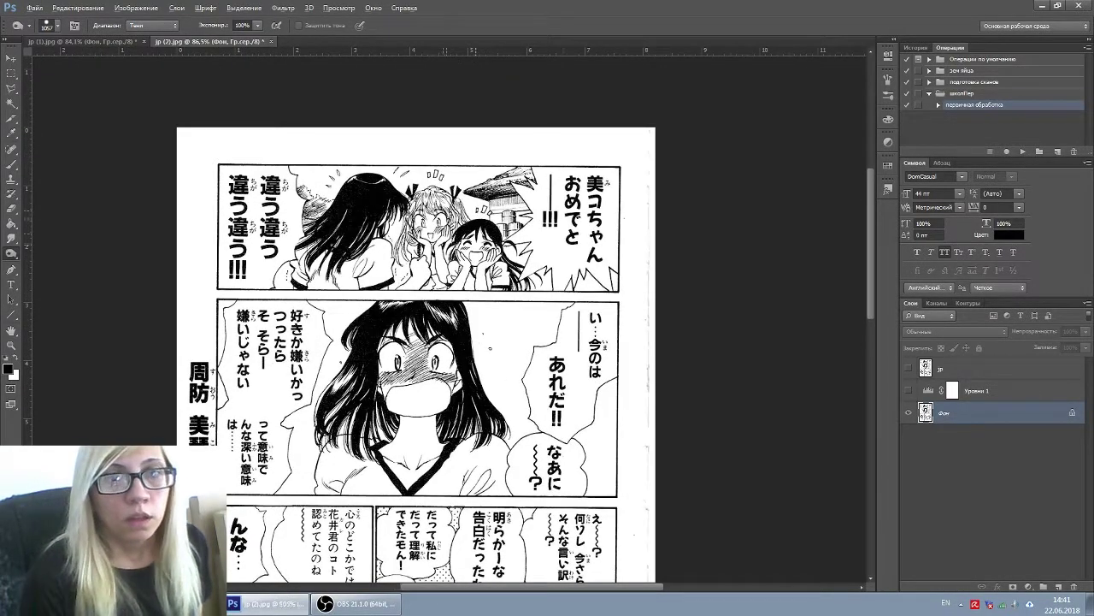
# Reduce the Burn brush size to 11 pixels and move the Уровни 1 layer above the jp layer.
pyautogui.click(51, 23)
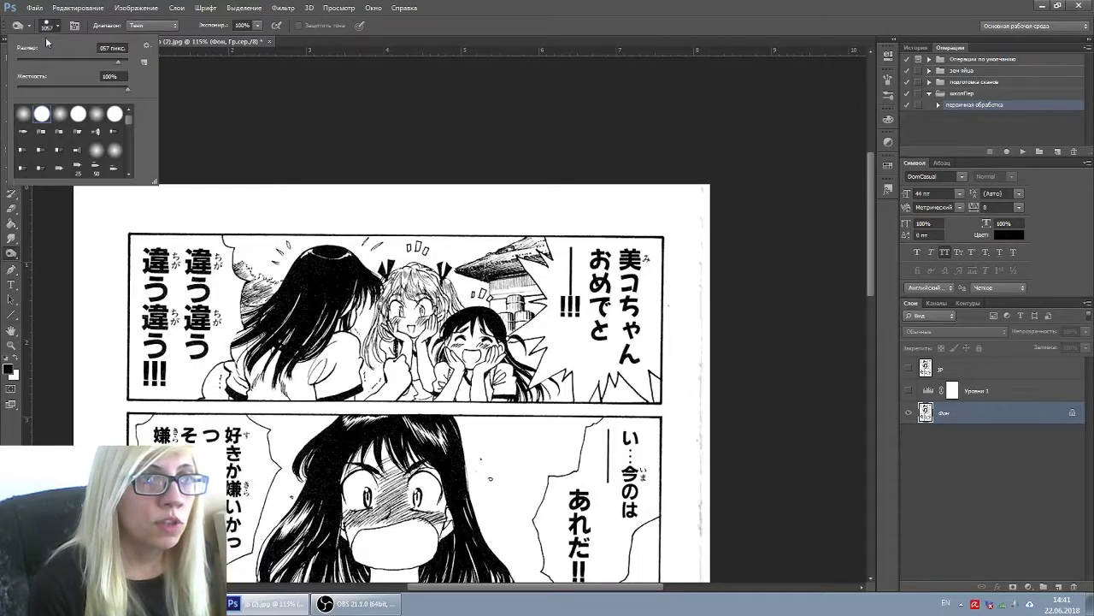
pyautogui.moveTo(23, 66); pyautogui.dragTo(20, 66)
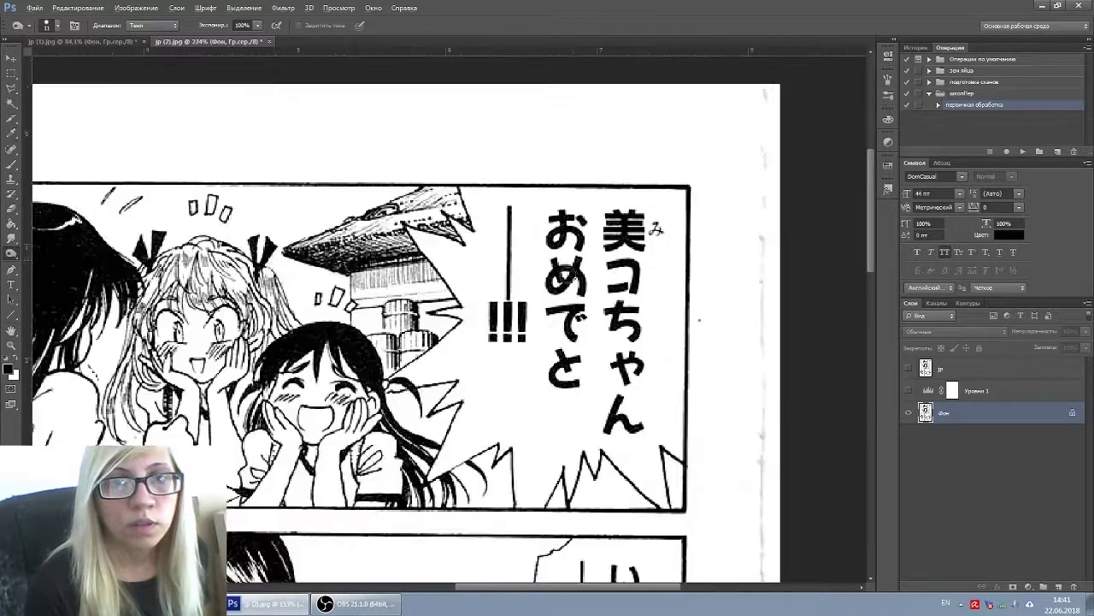
pyautogui.hscroll(-5, 466, 282)
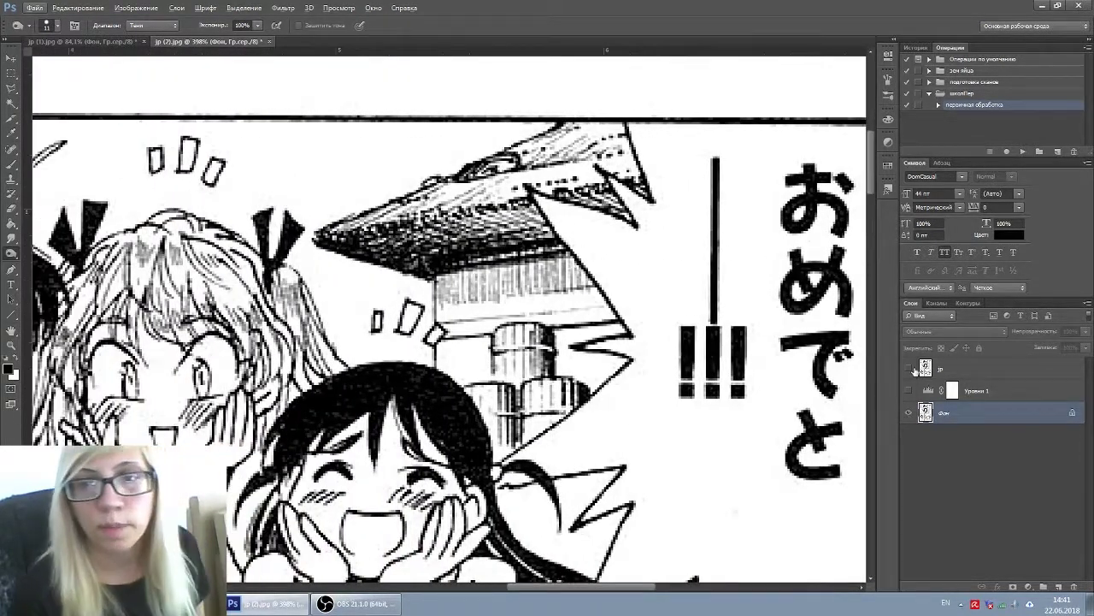
pyautogui.moveTo(930, 391); pyautogui.dragTo(996, 361)
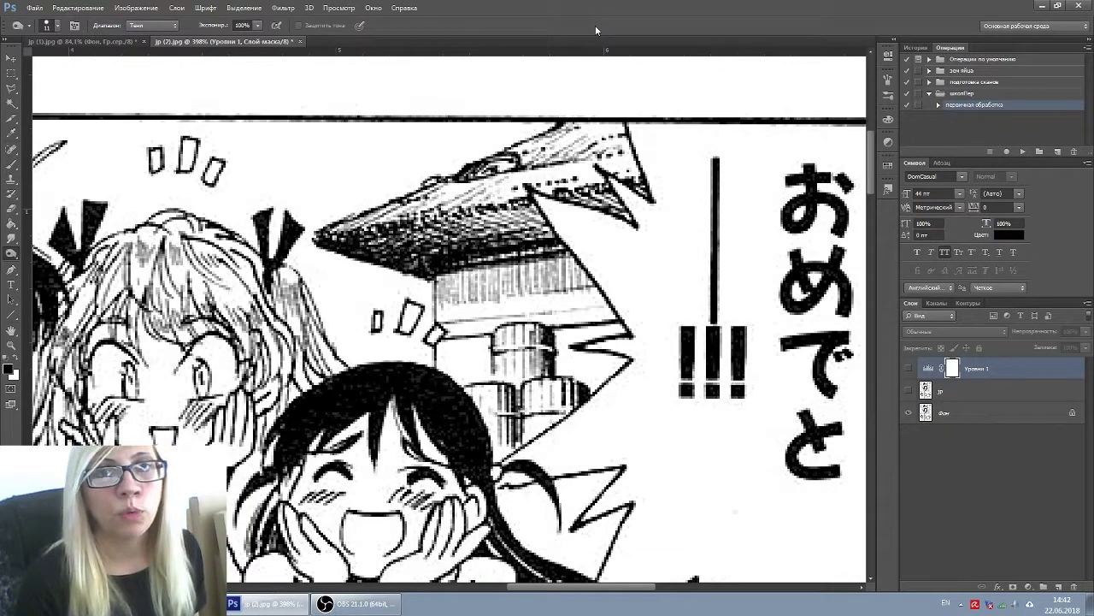
# Close jp (2).jpg and jp (1).jpg without saving the changes.
pyautogui.scroll(-6, 485, 157)
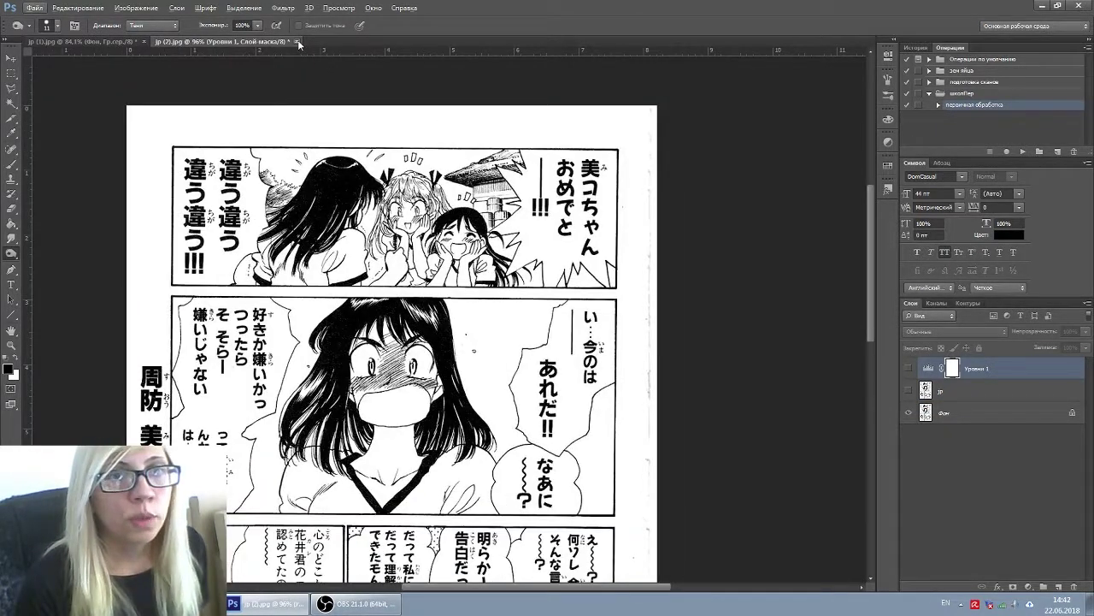
pyautogui.click(297, 40)
pyautogui.click(574, 221)
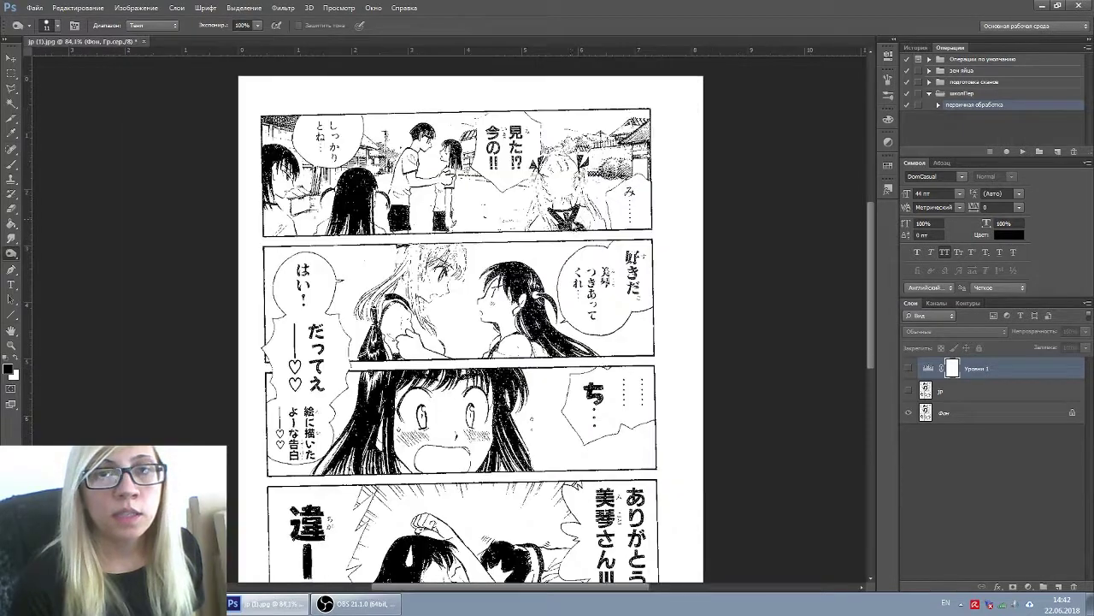
pyautogui.click(145, 41)
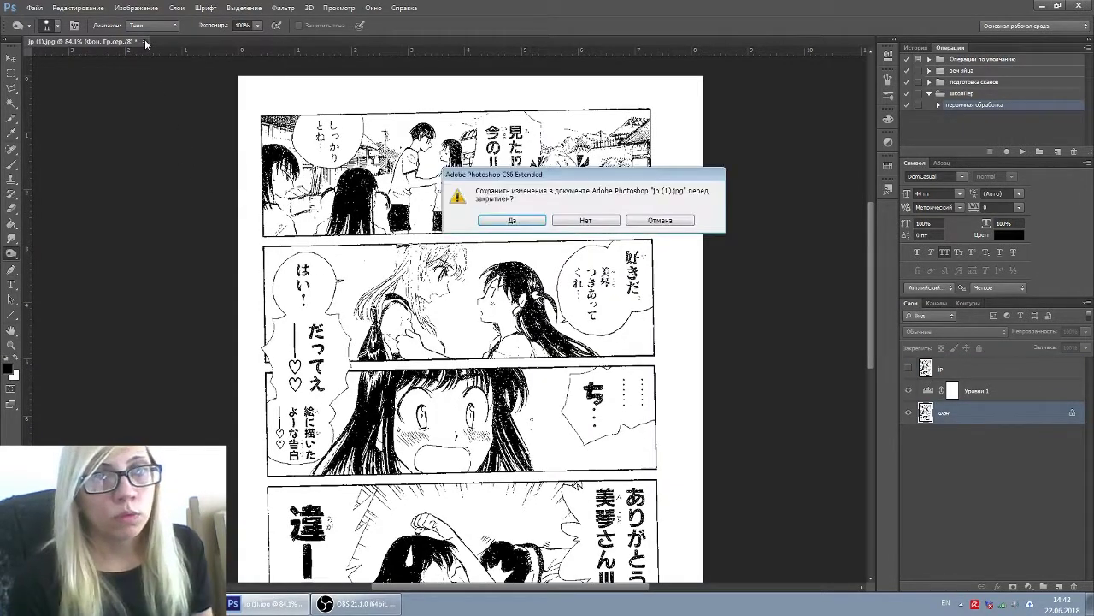
pyautogui.click(585, 220)
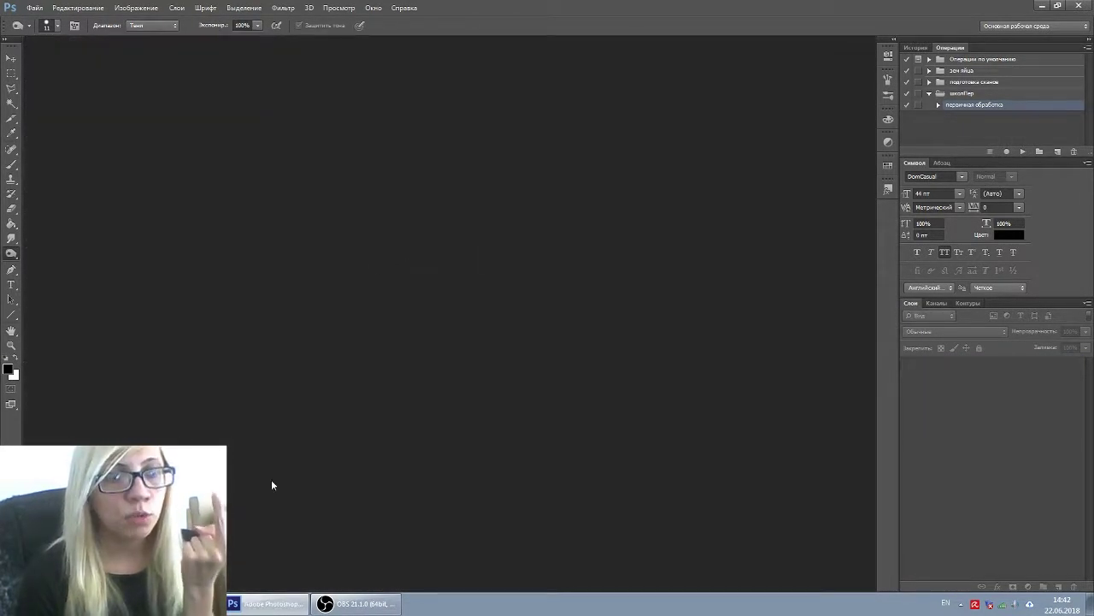
# Open the scans jp (2).jpg through jp (9).jpg together from the folder анг яп.
pyautogui.hotkey('alt', 'Tab')
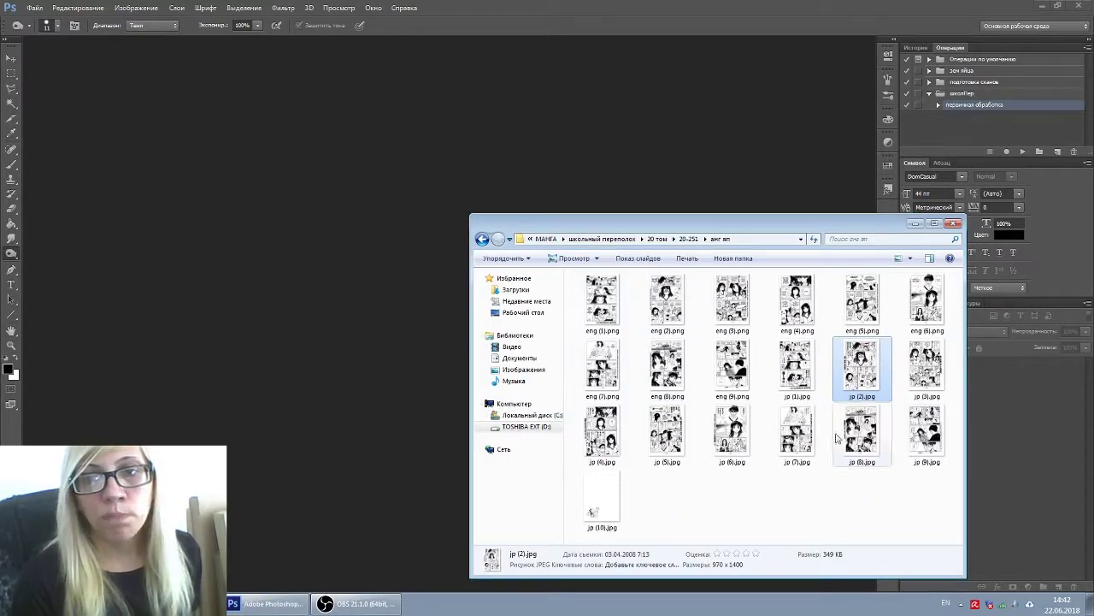
pyautogui.keyDown('shift'); pyautogui.click(929, 451); pyautogui.keyUp('shift')
pyautogui.press('Return')
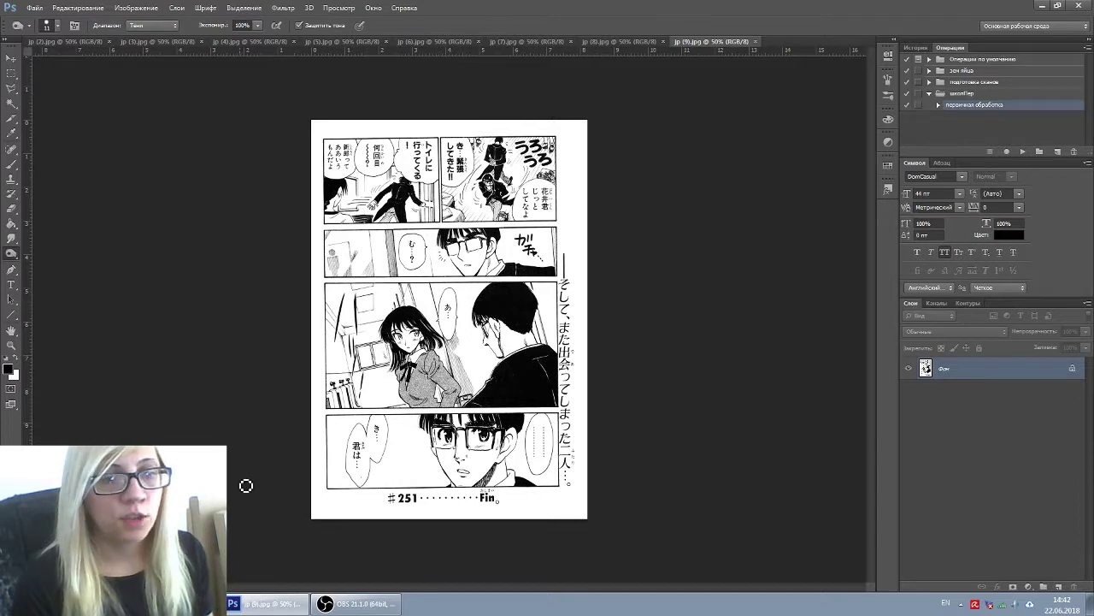
# Start a Batch automation using the set школПер and the action первичная обработка.
pyautogui.click(34, 8)
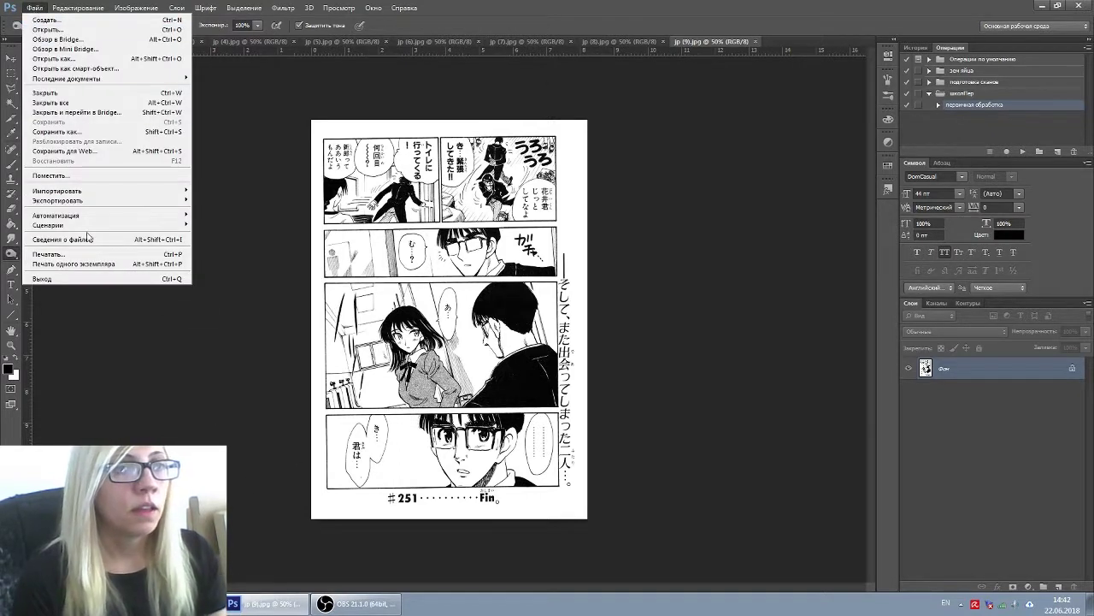
pyautogui.moveTo(93, 217)
pyautogui.click(241, 217)
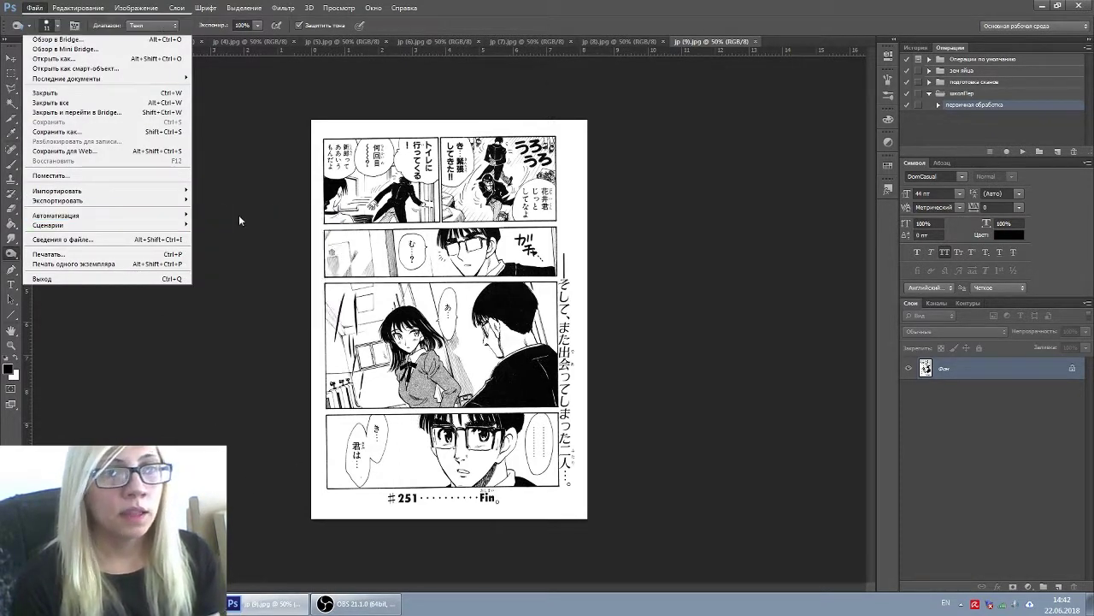
pyautogui.click(472, 114)
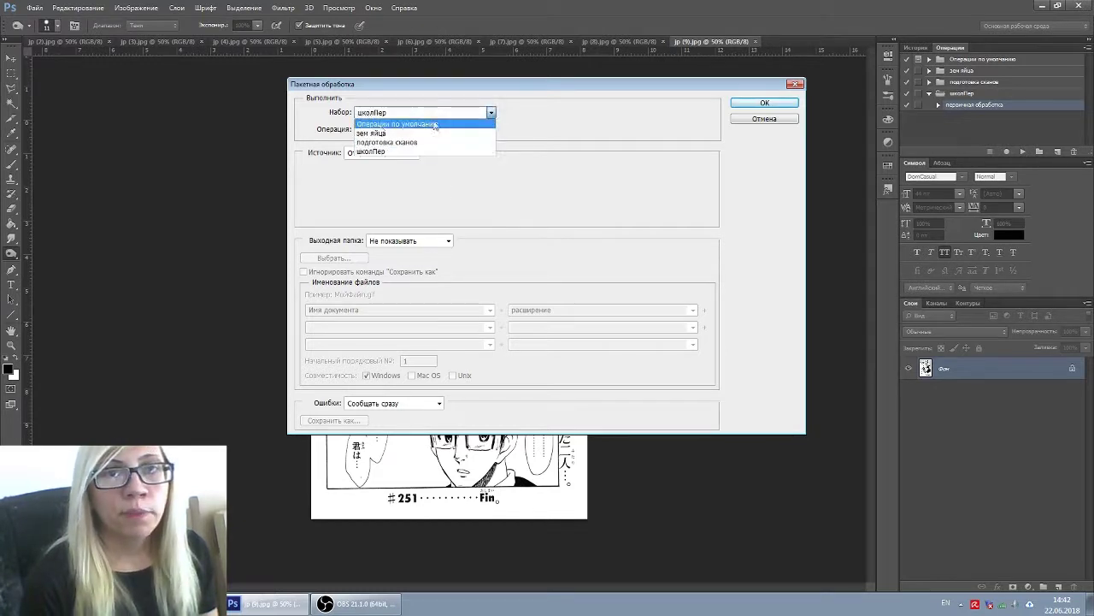
pyautogui.click(389, 113)
pyautogui.click(329, 133)
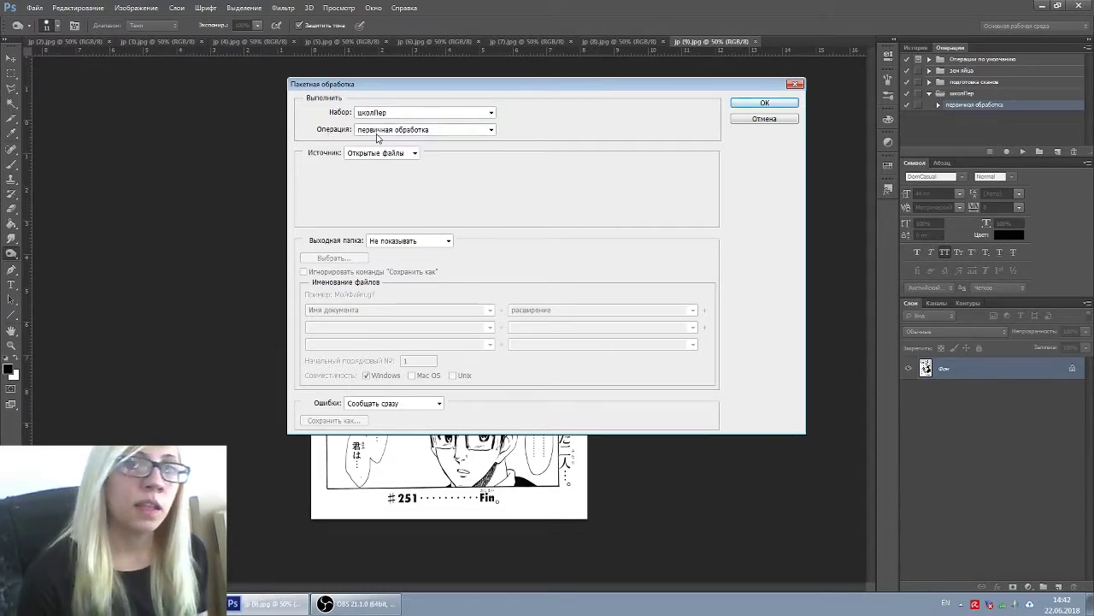
pyautogui.click(377, 132)
pyautogui.click(385, 142)
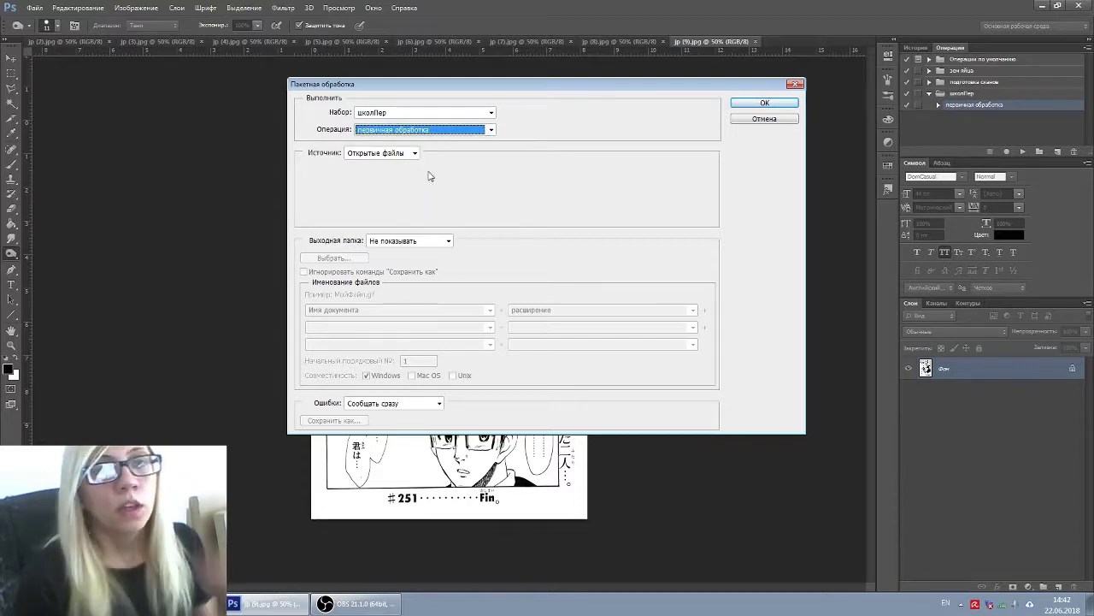
pyautogui.click(379, 154)
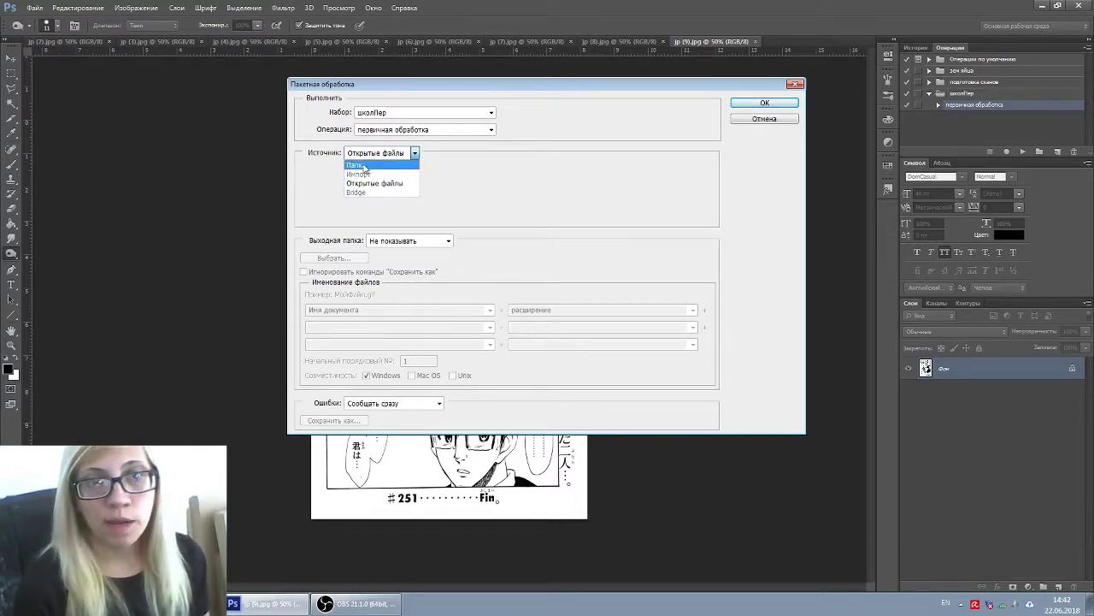
pyautogui.click(364, 166)
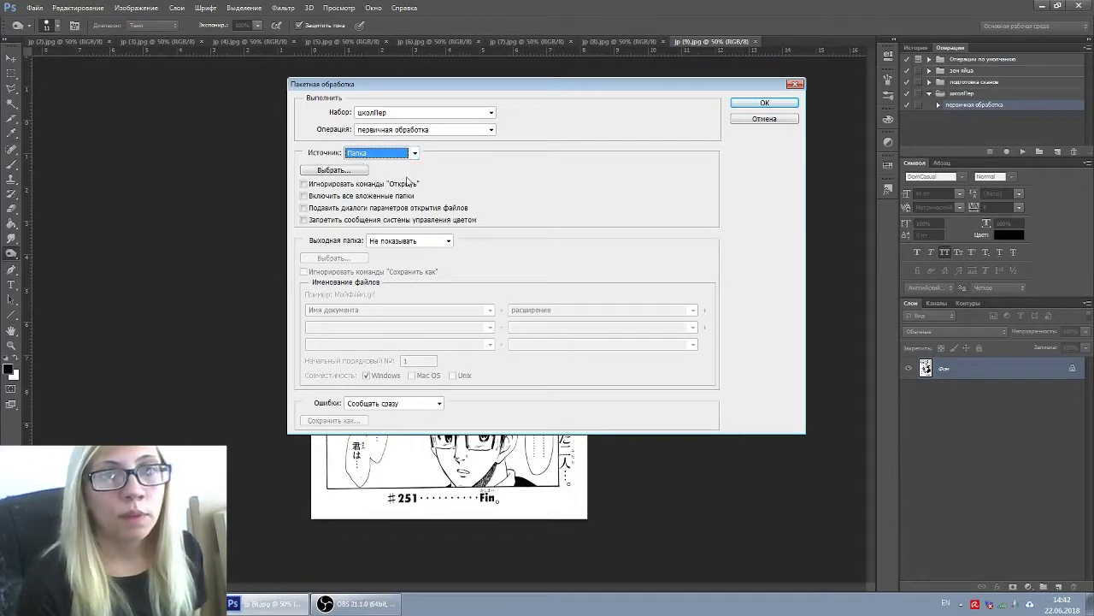
pyautogui.click(337, 171)
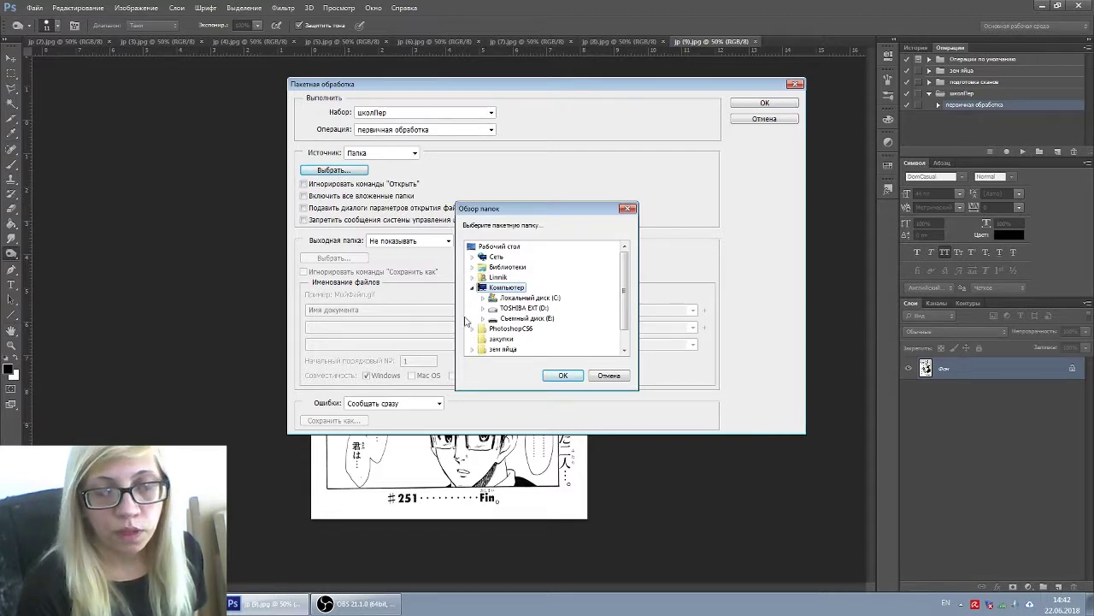
pyautogui.hotkey('alt', 'Tab')
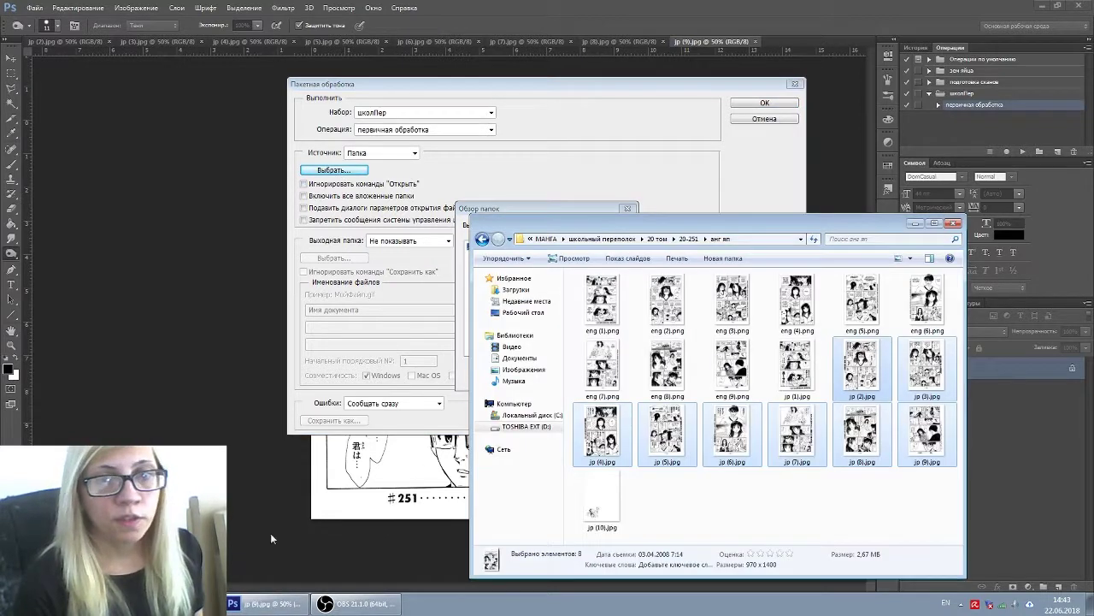
pyautogui.click(652, 126)
pyautogui.click(627, 207)
# Set the batch source to the opened files (Открытые файлы) and run the batch.
pyautogui.click(381, 154)
pyautogui.click(374, 181)
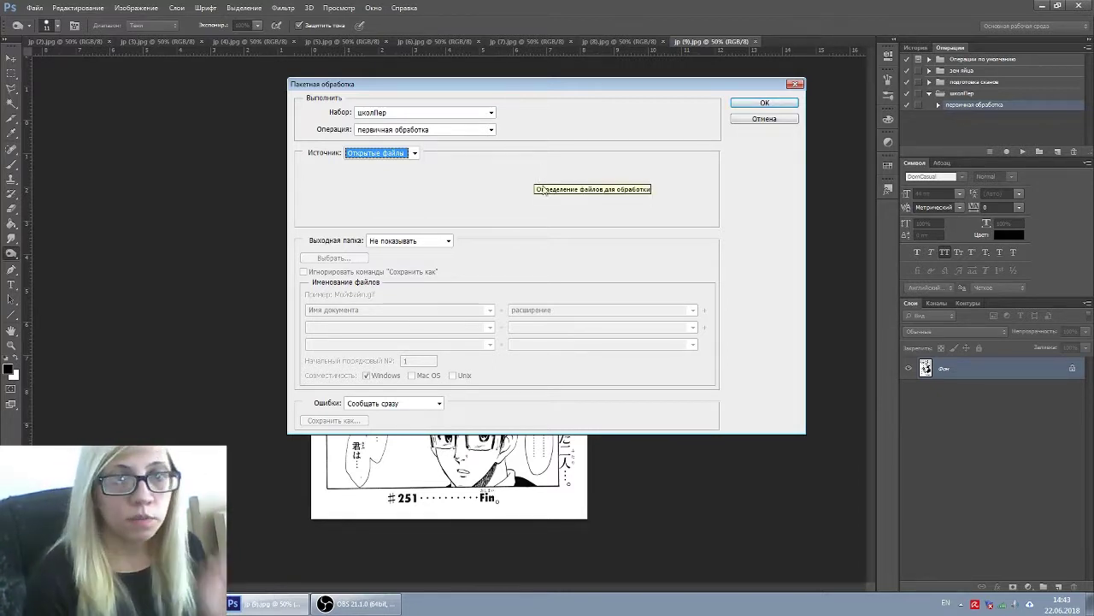
pyautogui.click(746, 106)
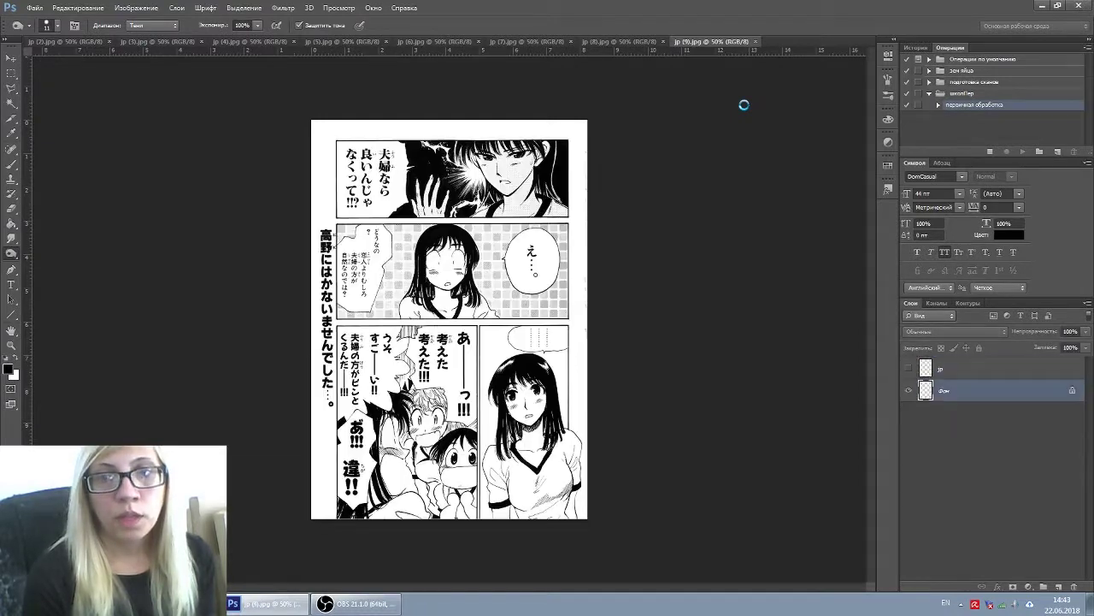